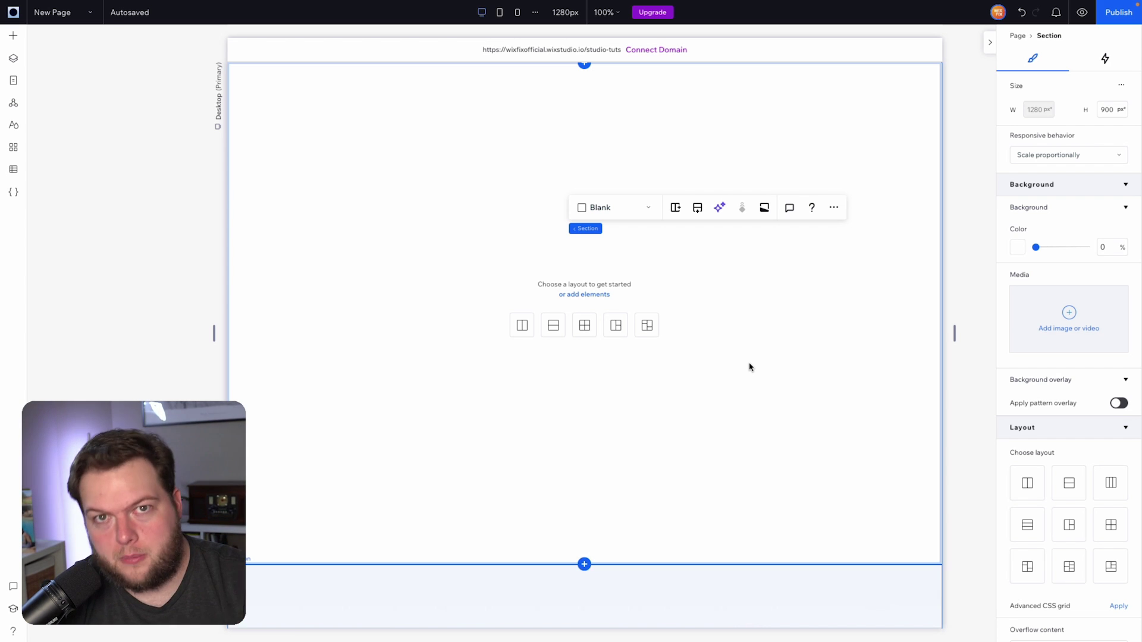
Paste a copy of the Start Now button, centre it in the section, and enable Advanced sizing
key("ctrl+v")
left_click_drag(588, 272, 593, 299)
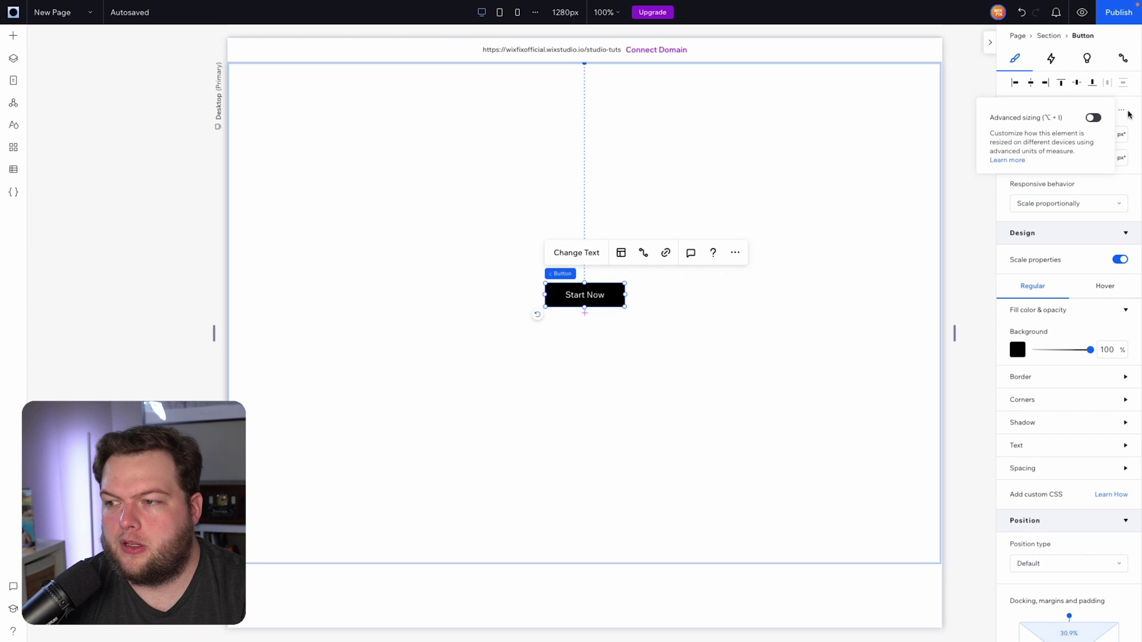
left_click(1093, 118)
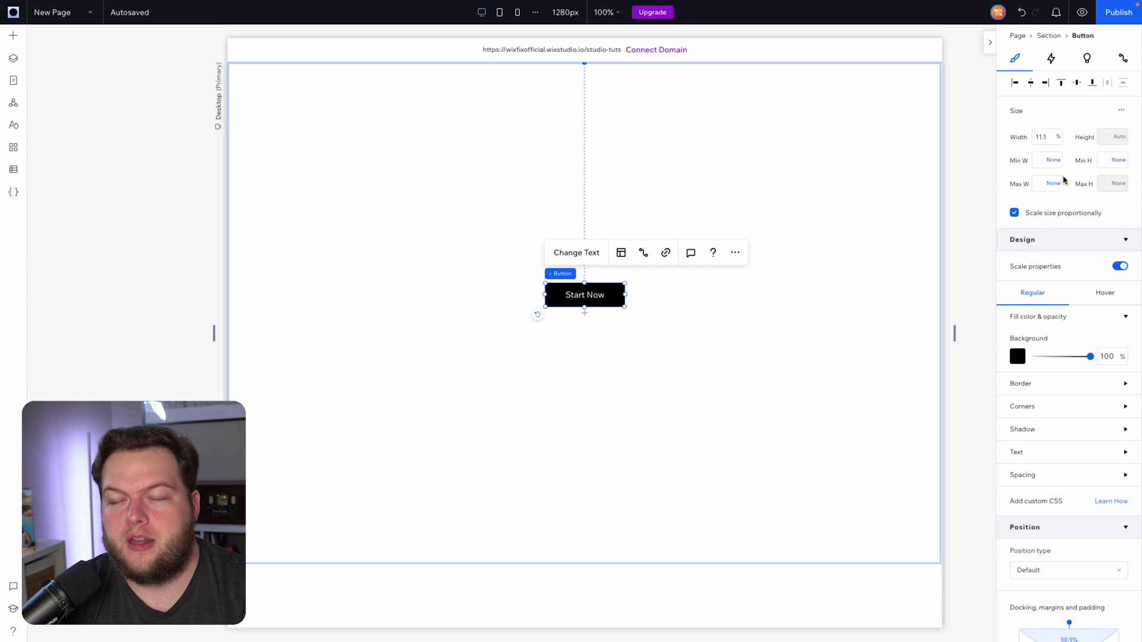
left_click(1061, 138)
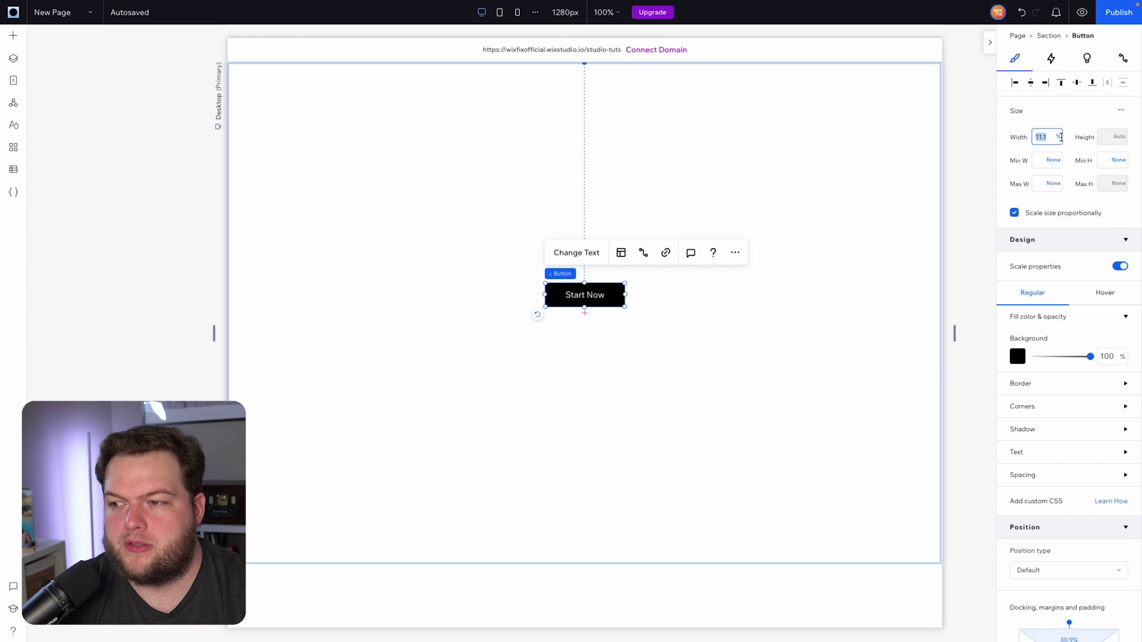
left_click(1059, 138)
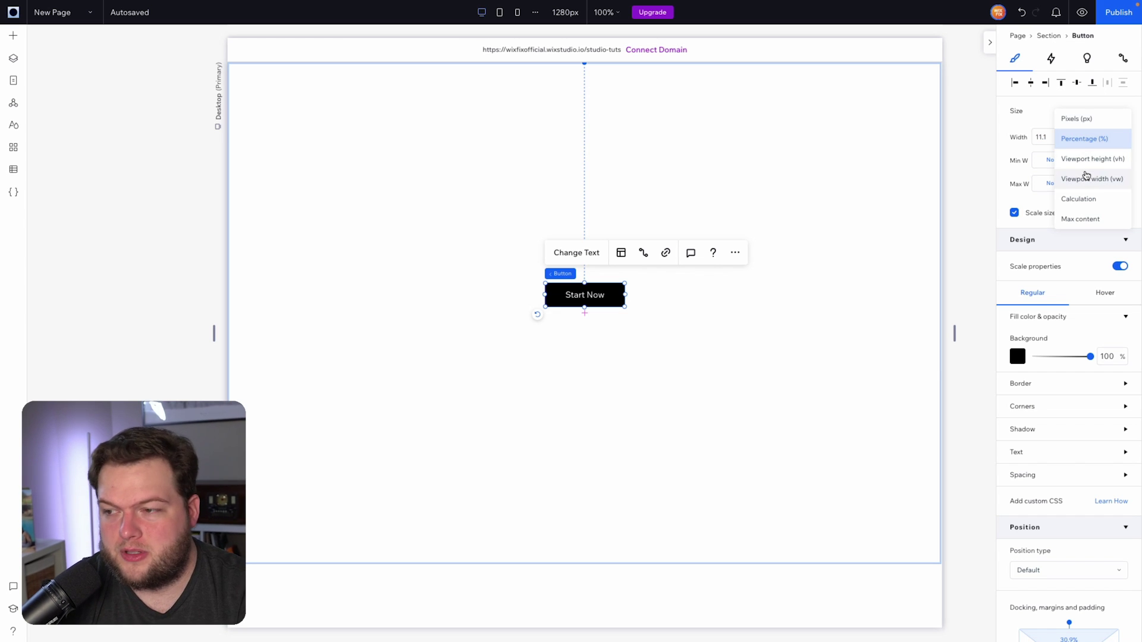
left_click(1004, 165)
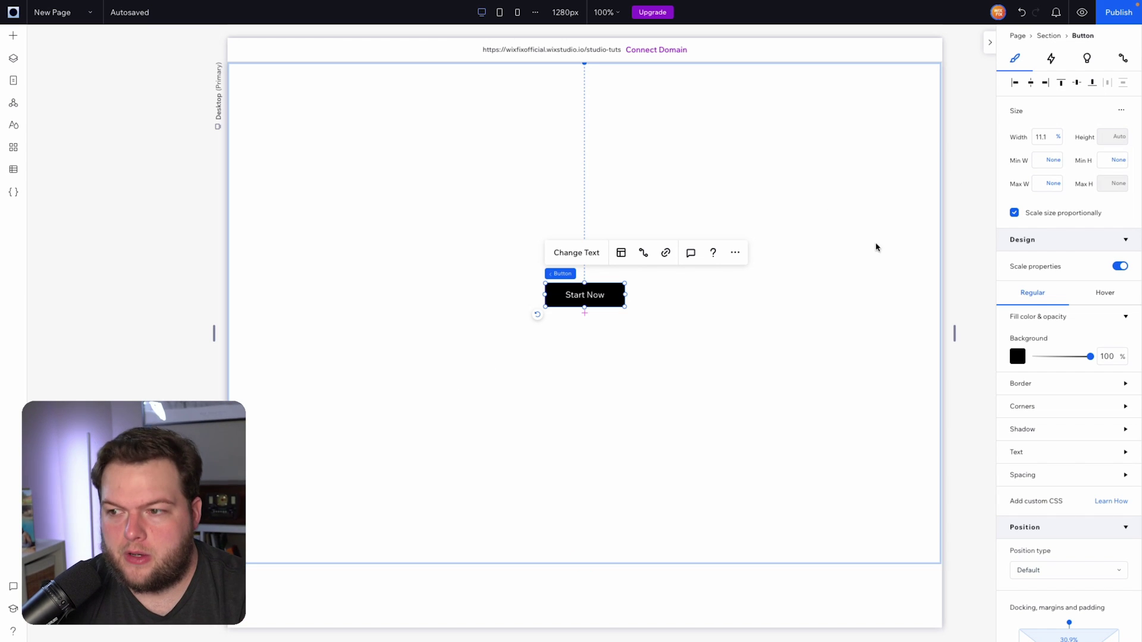
Set the button width to 100 vw, briefly trying px as the unit
left_click(1050, 136)
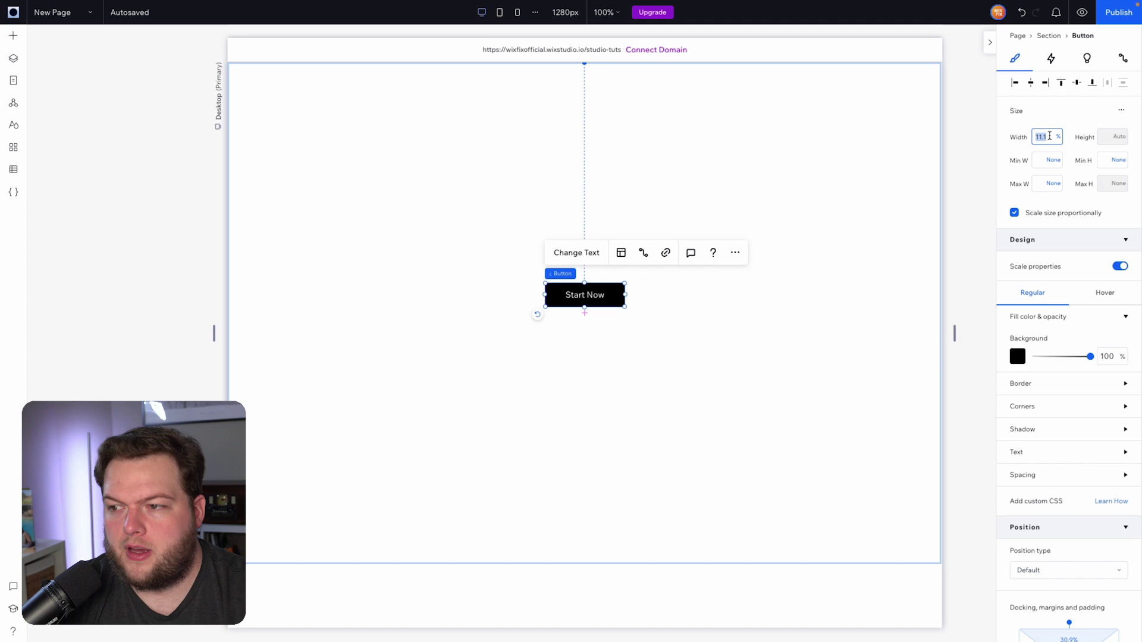
type("100 v")
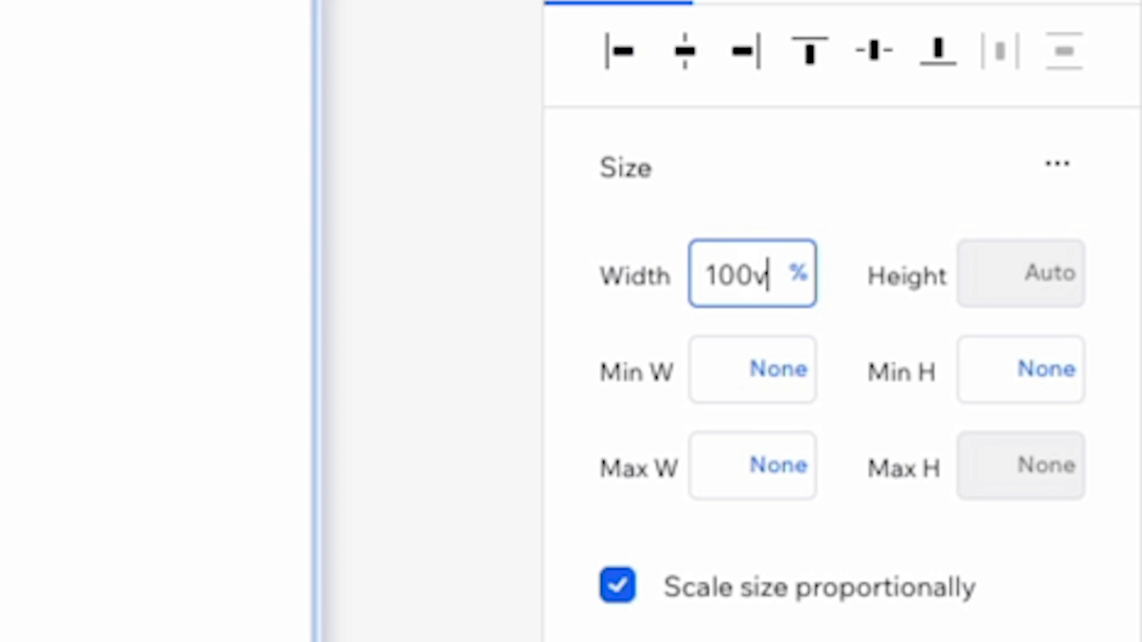
type("w")
key("Return")
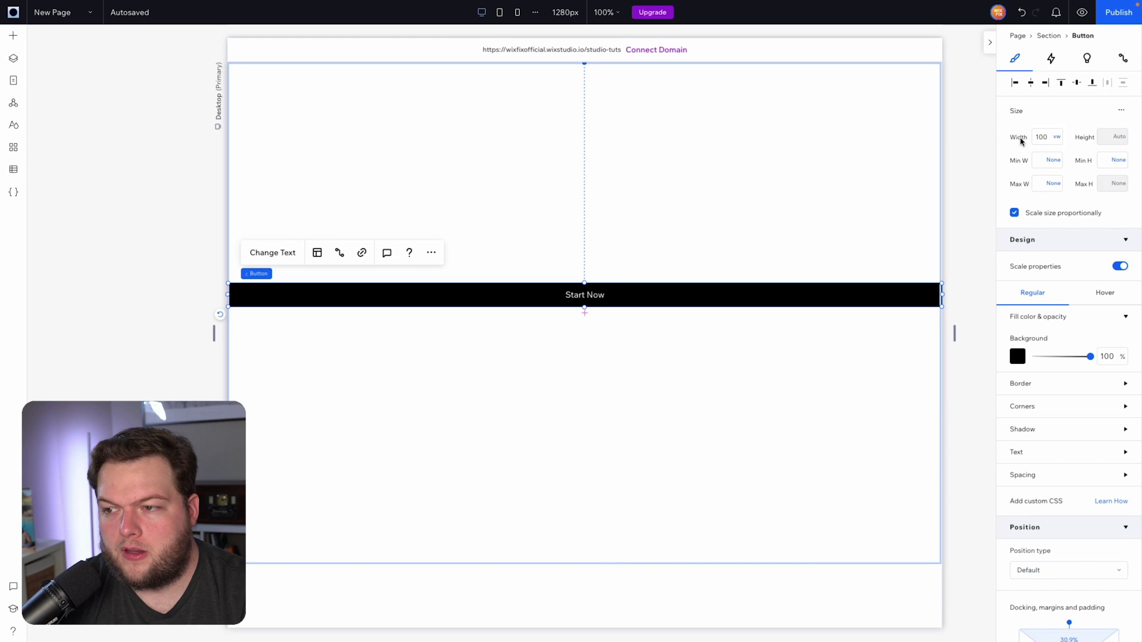
left_click(1054, 138)
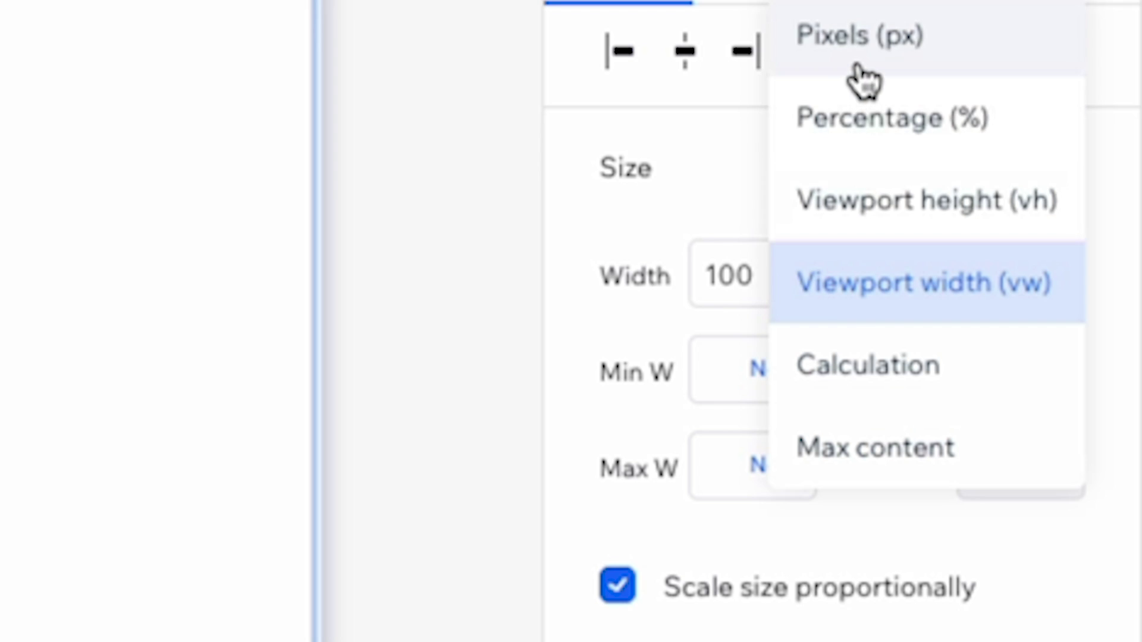
left_click(859, 67)
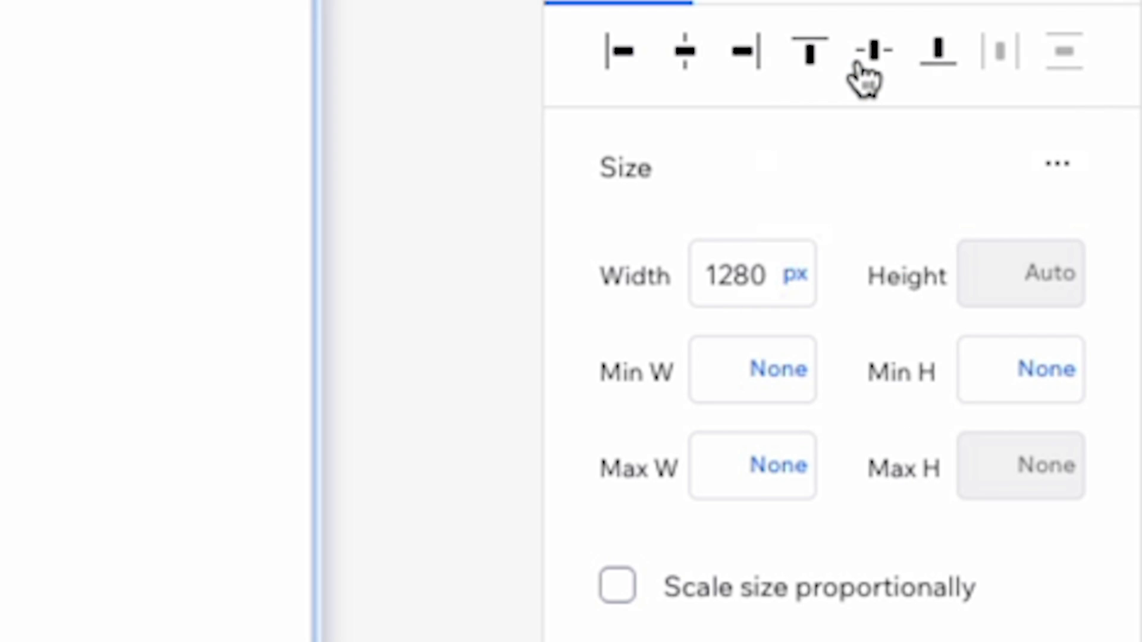
left_click(796, 276)
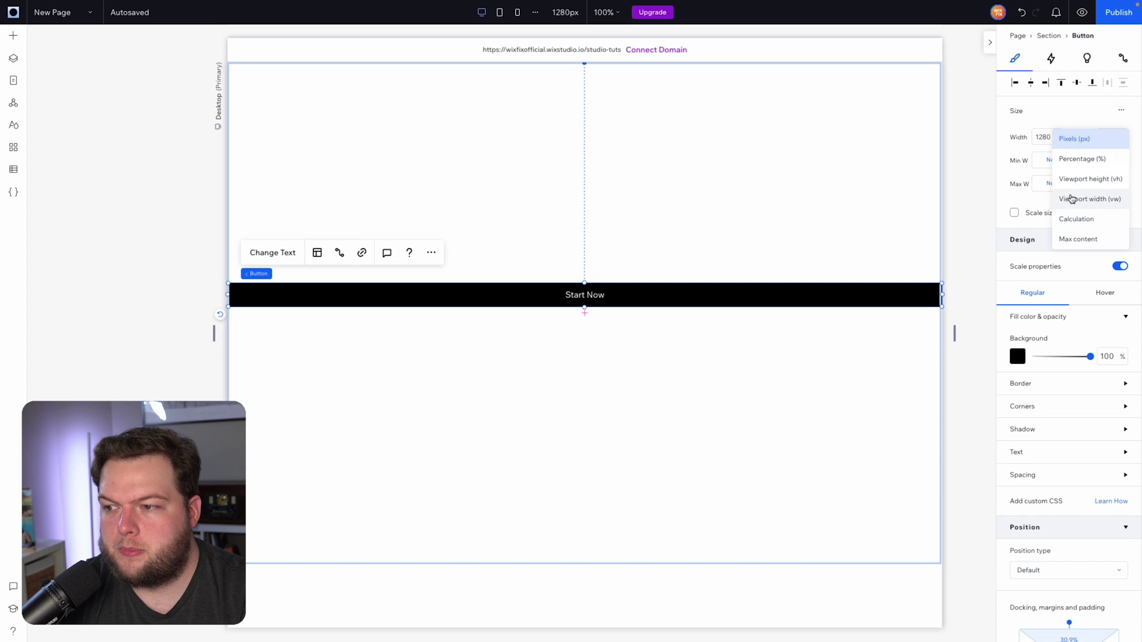
left_click(1070, 199)
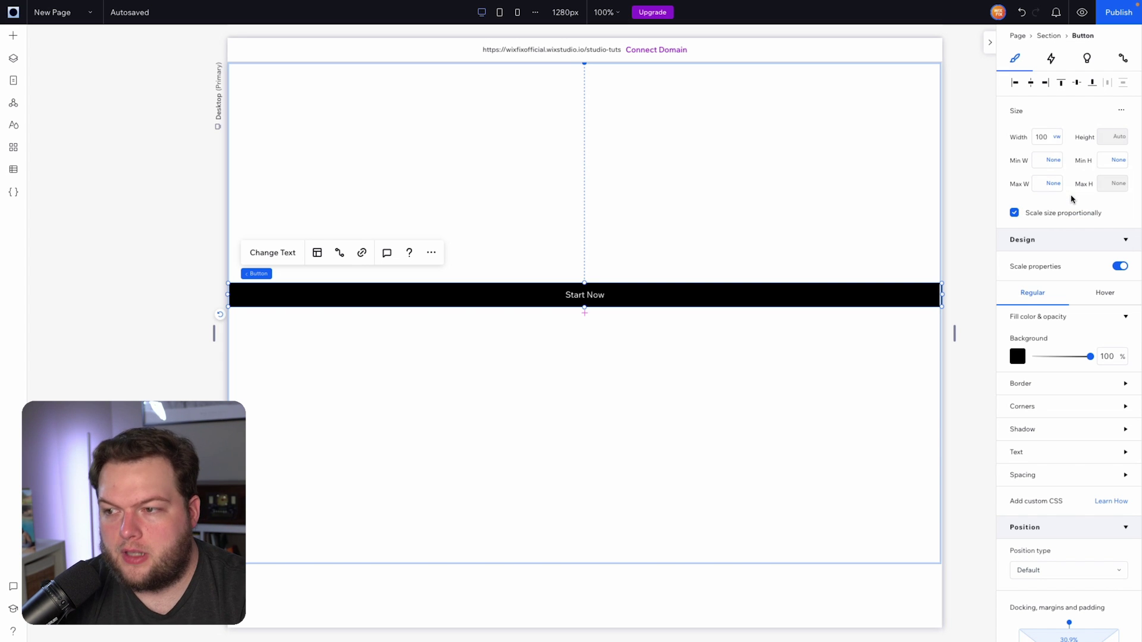
left_click(558, 18)
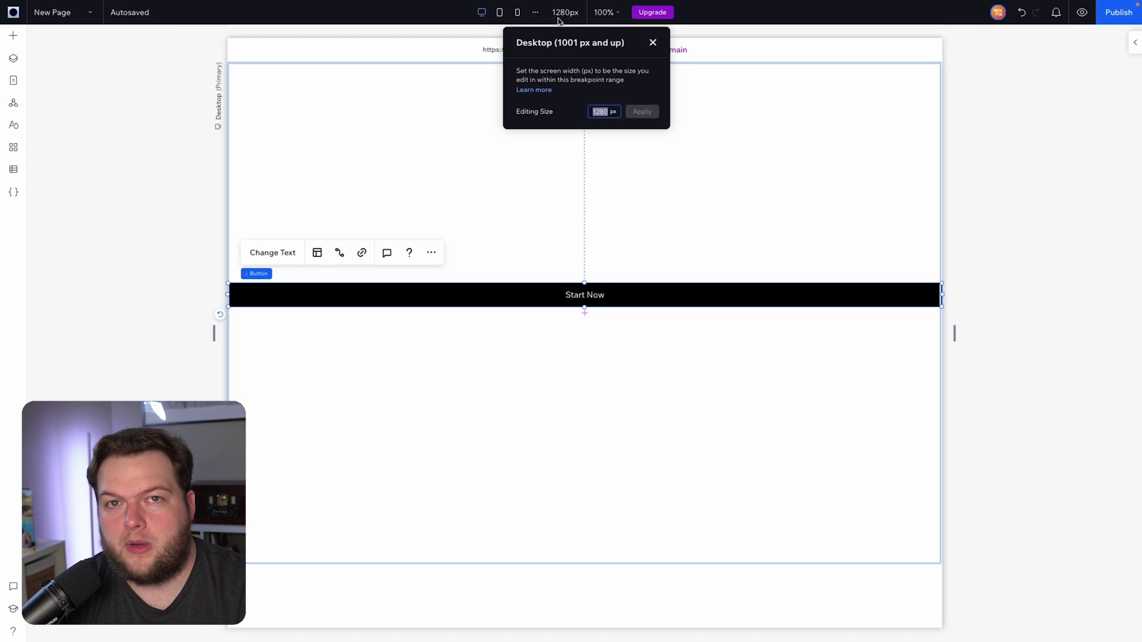
type("1440")
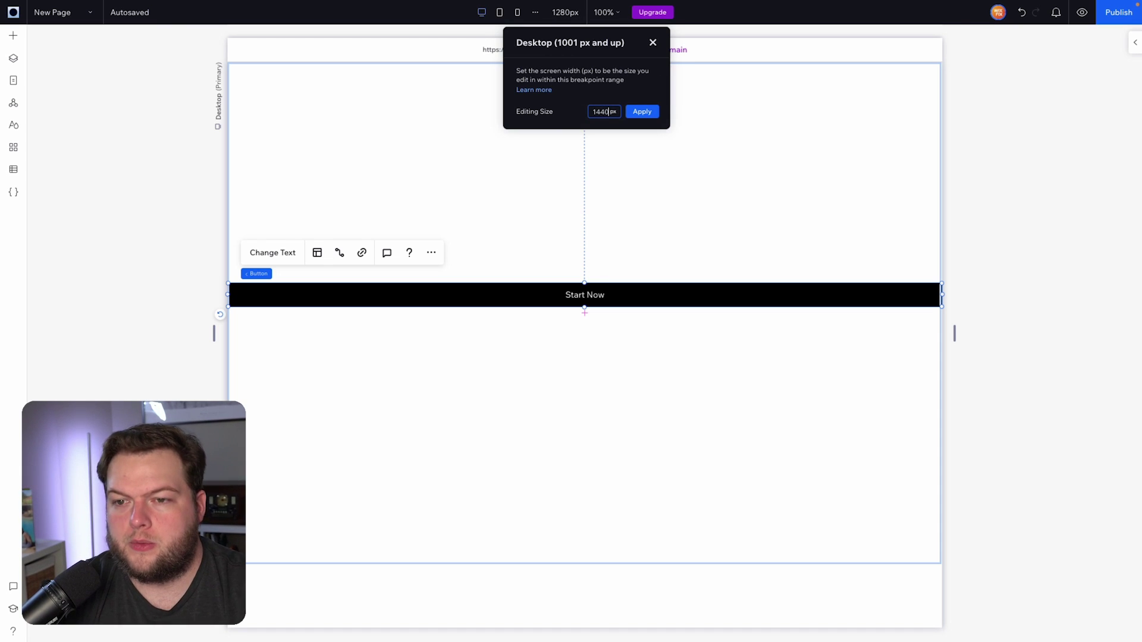
left_click(644, 110)
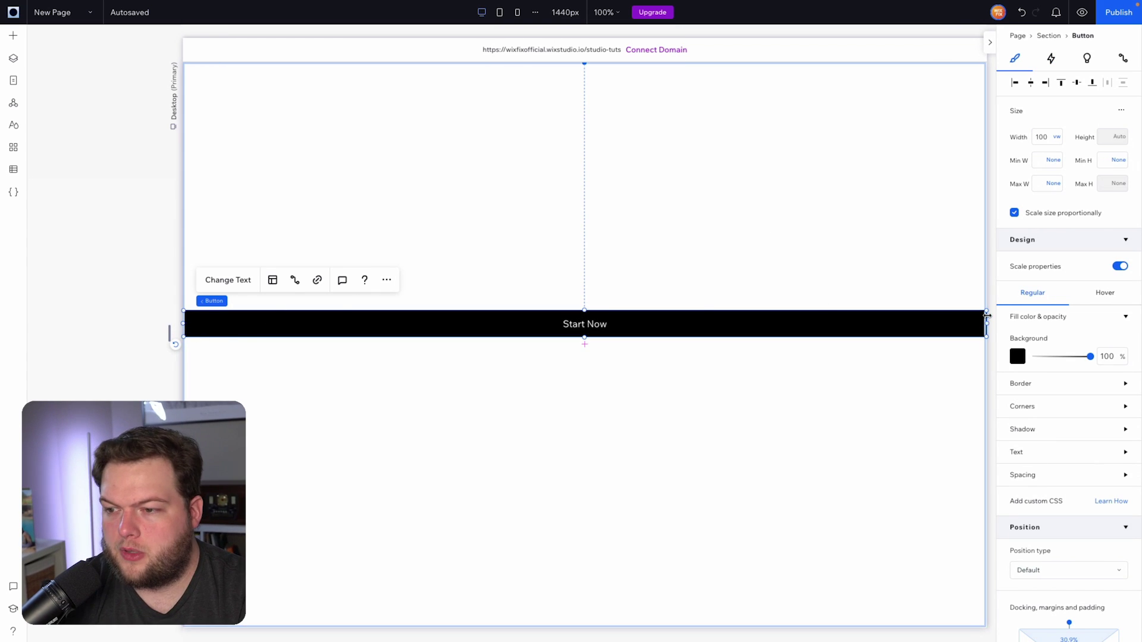
left_click(1056, 138)
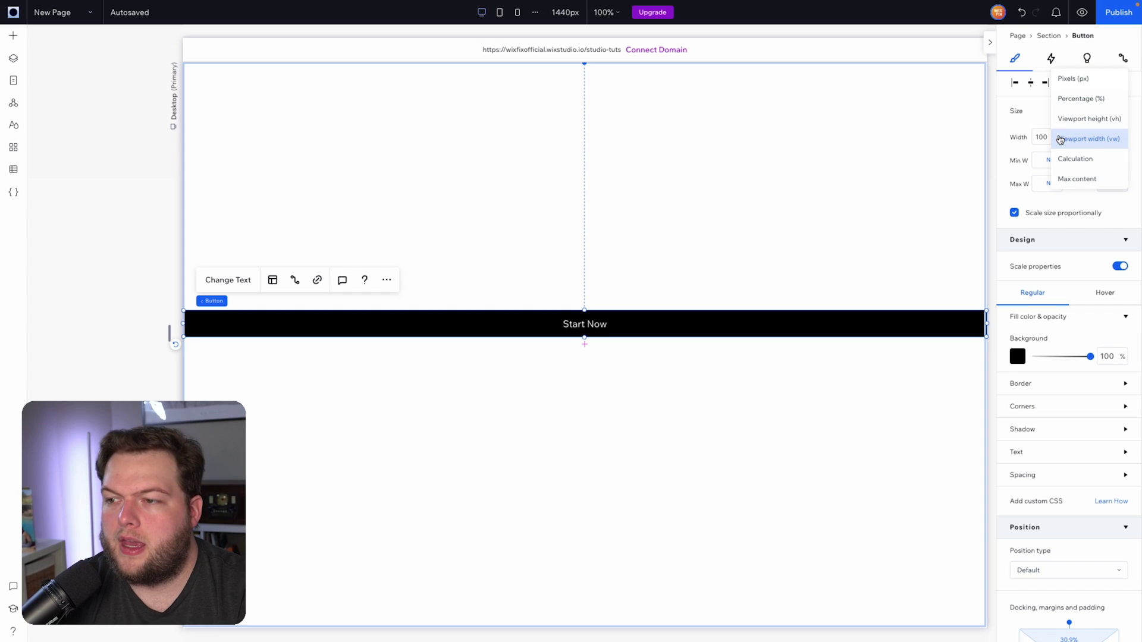
left_click(1072, 87)
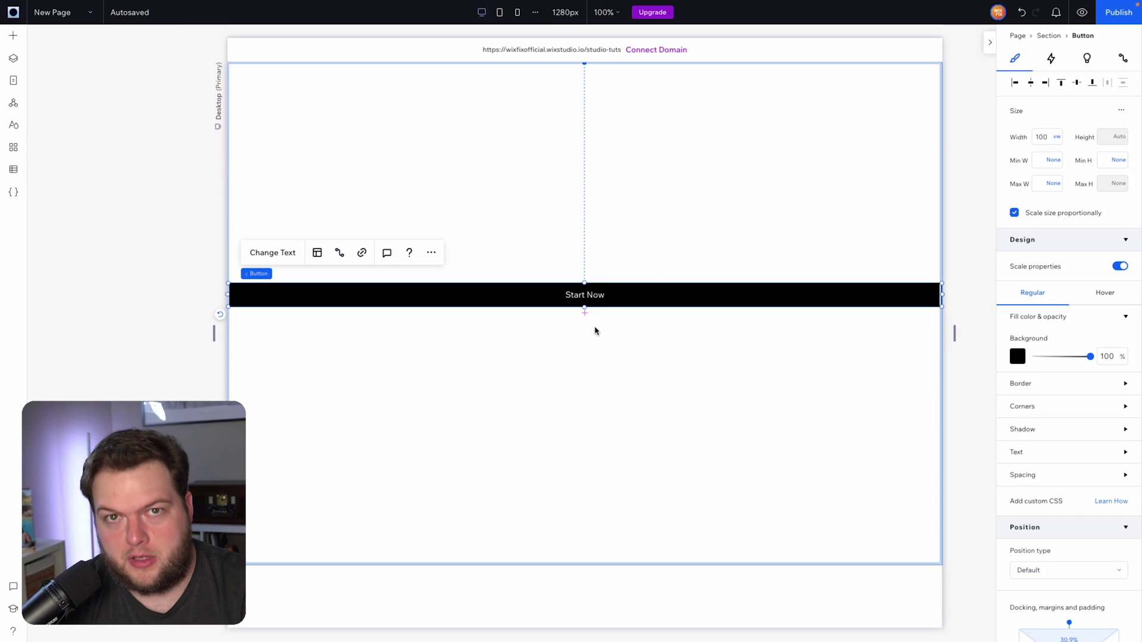
Narrow the Start Now button to 90 vw
left_click(1048, 141)
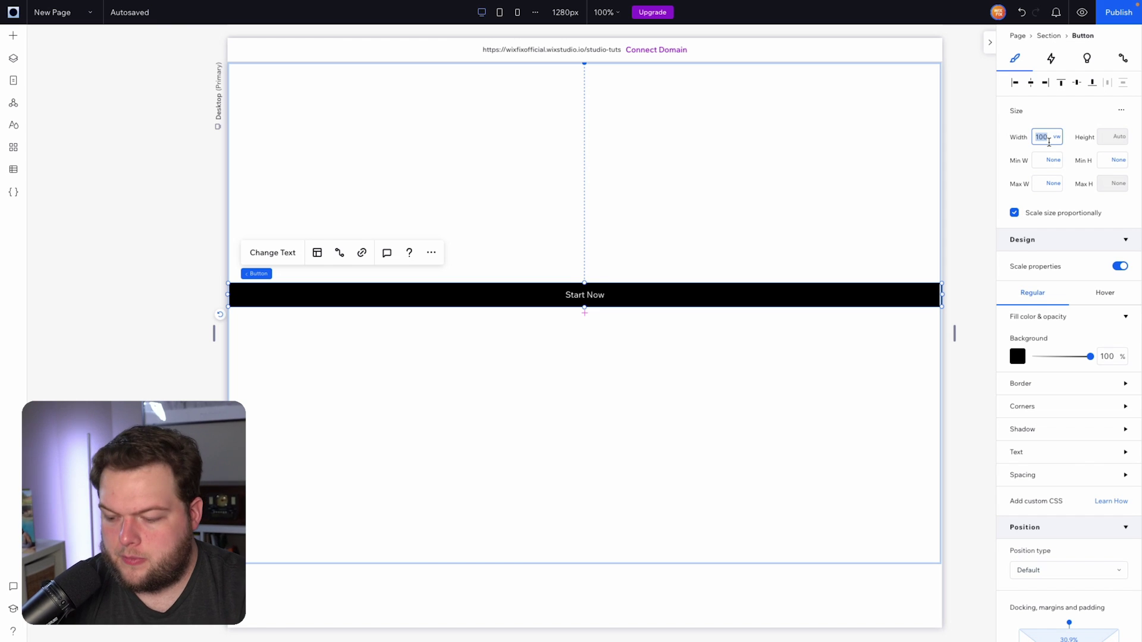
type("90")
key("Return")
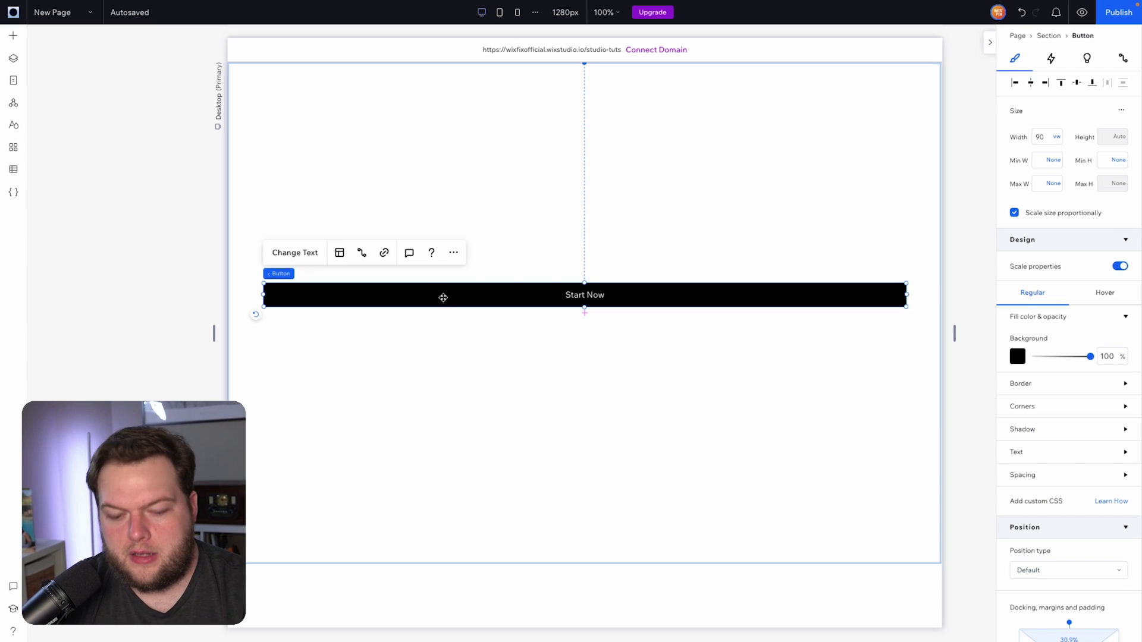
Duplicate the button just below the original and switch the copy's width unit to percentage
key("ctrl+d")
left_click_drag(443, 298, 432, 331)
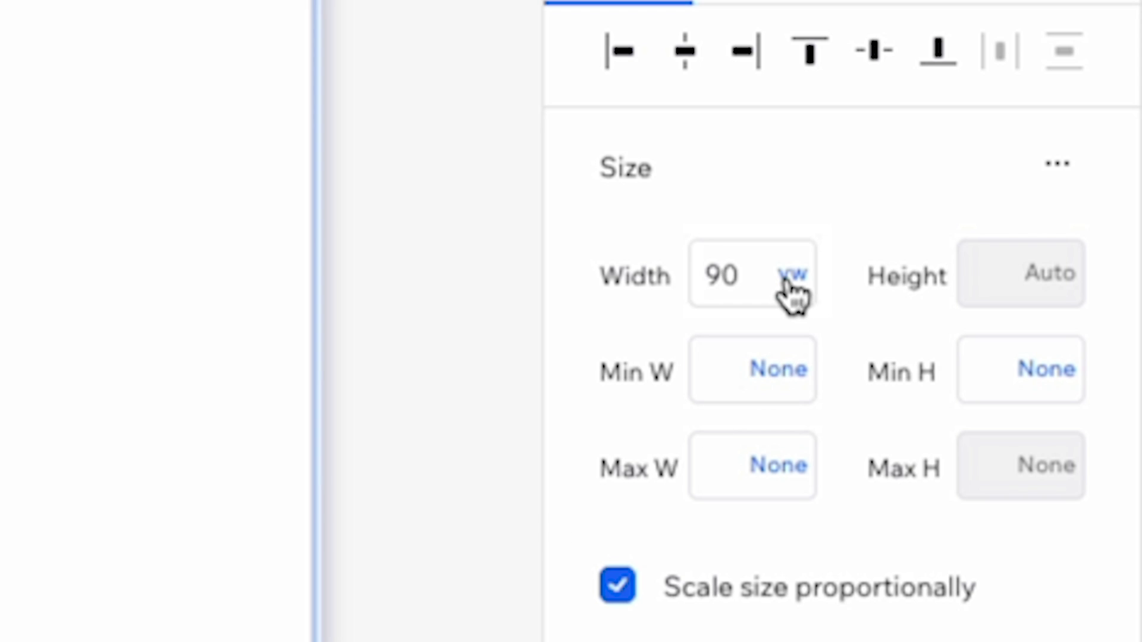
left_click(803, 294)
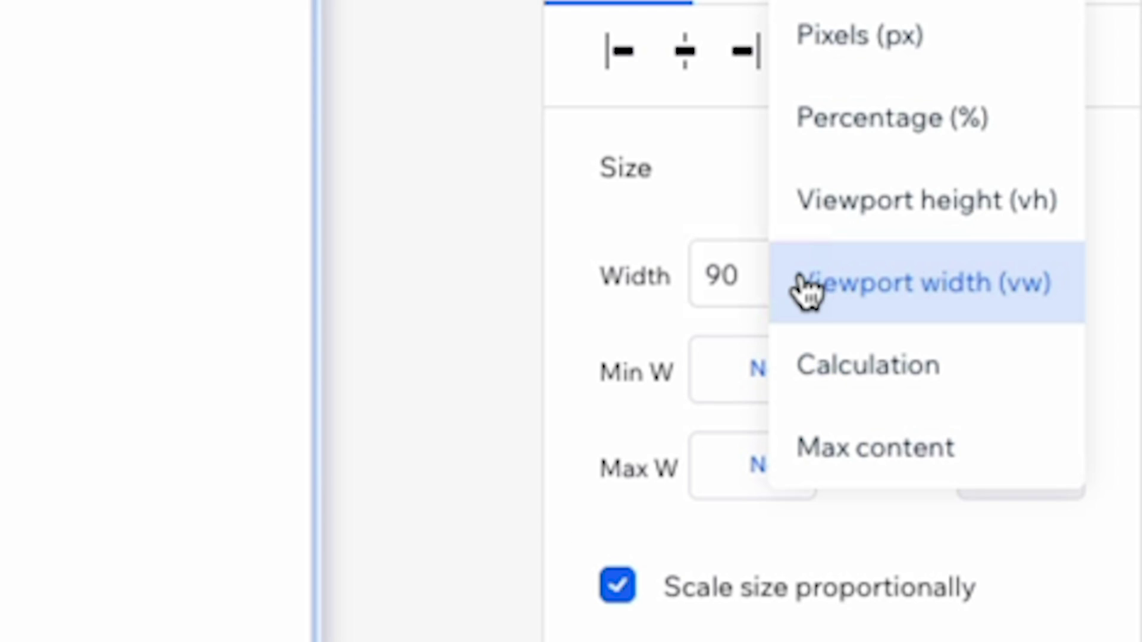
left_click(863, 118)
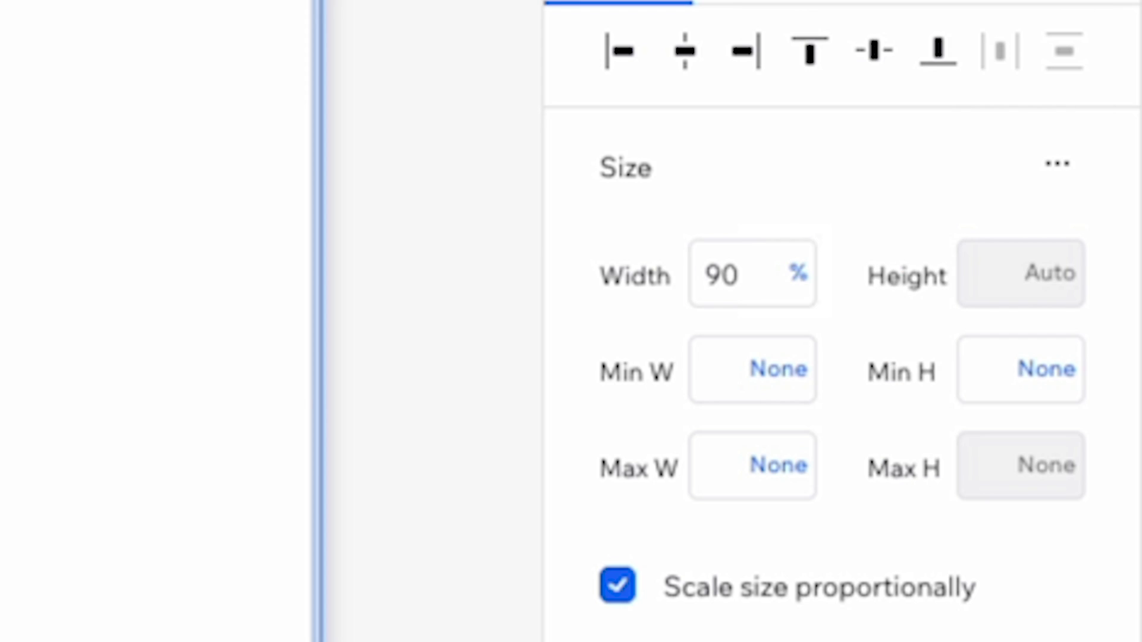
Select each Start Now button in turn to compare their widths
left_click(844, 387)
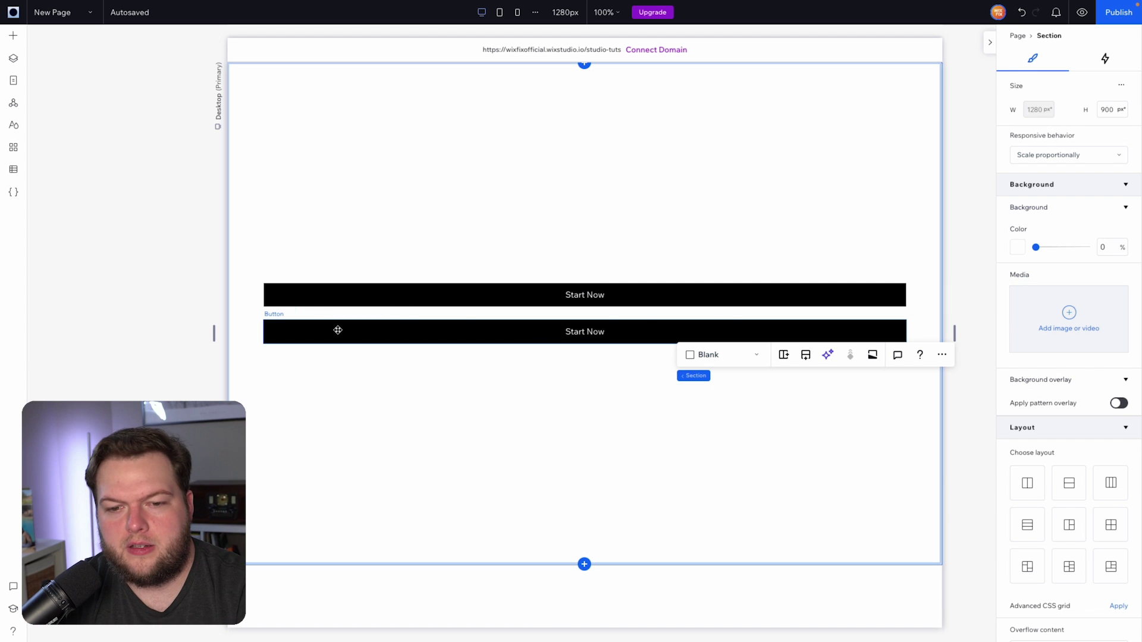
left_click(557, 332)
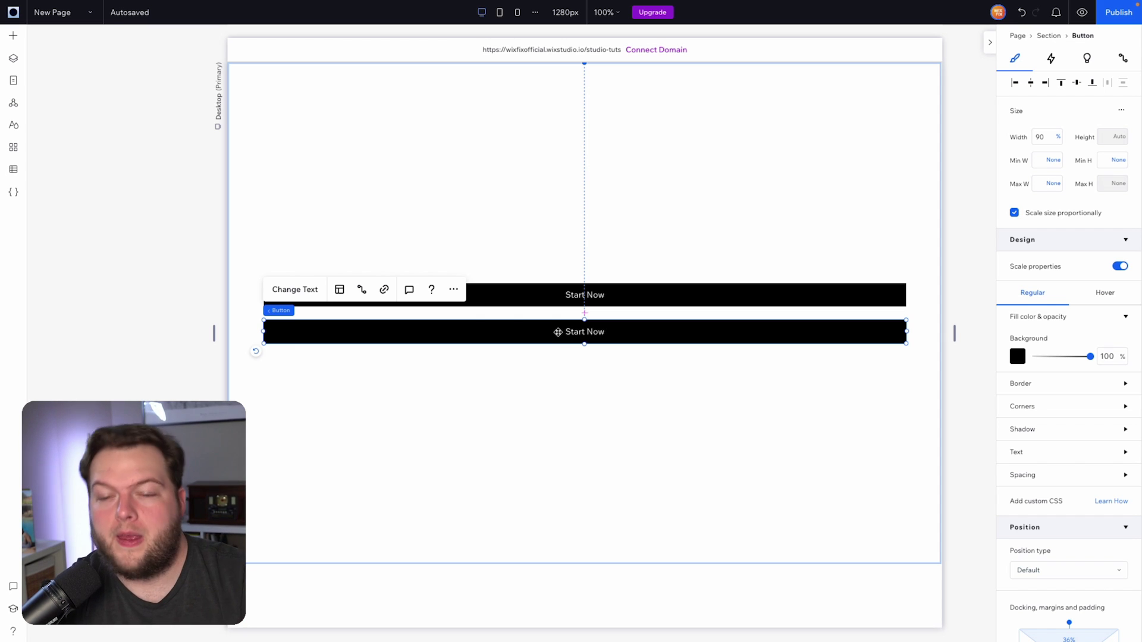
left_click(481, 449)
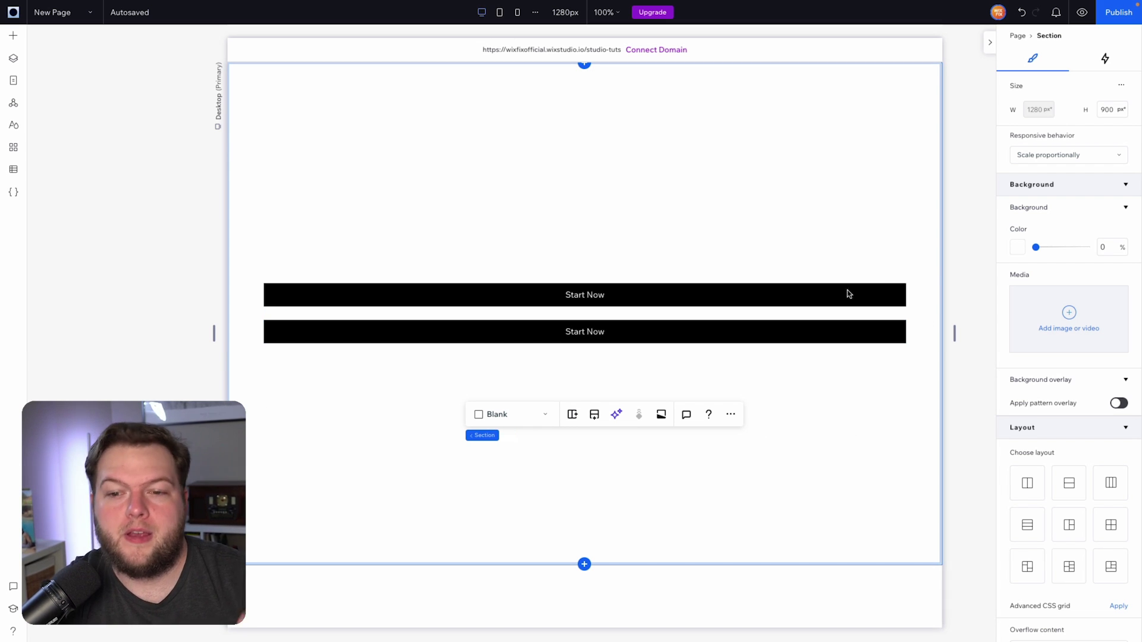
left_click(559, 300)
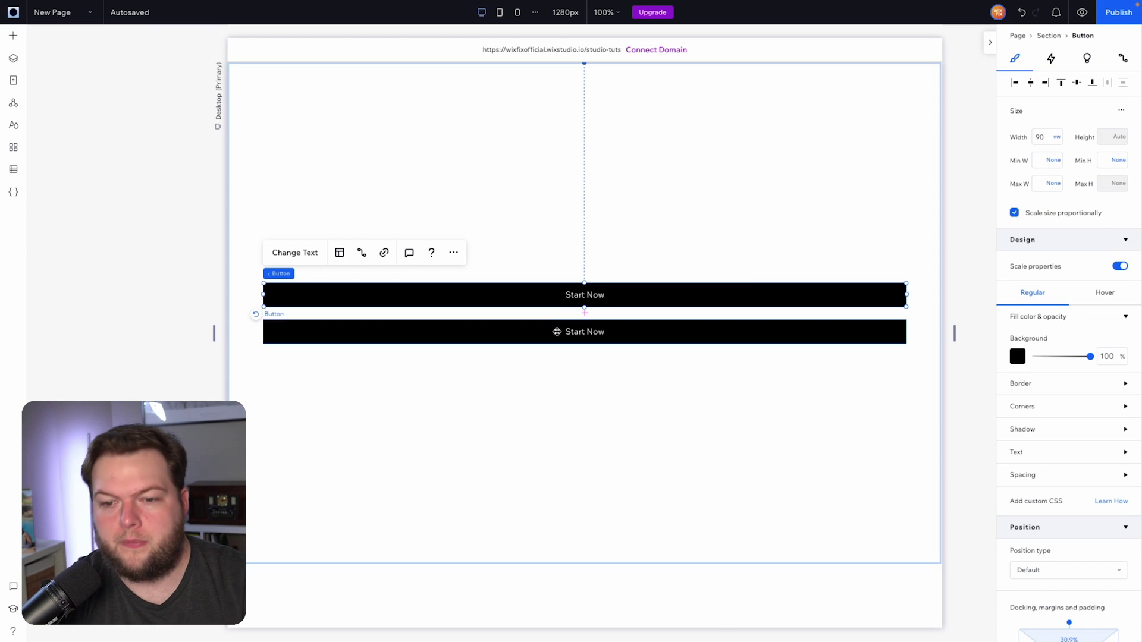
left_click(547, 432)
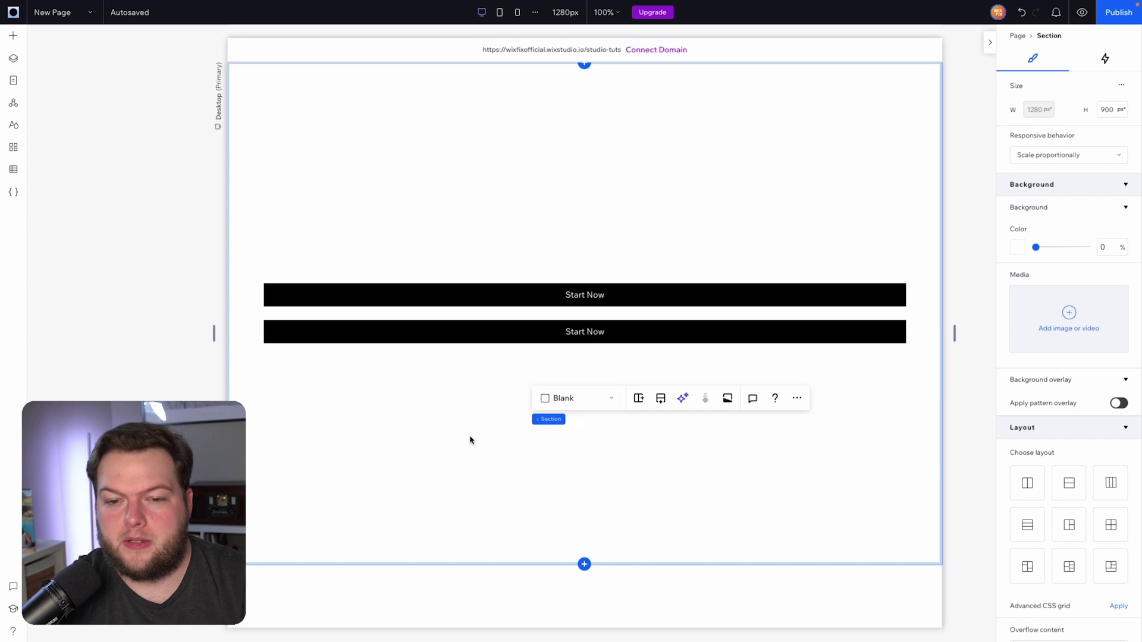
Give the section 10% left and right padding
left_click(431, 420)
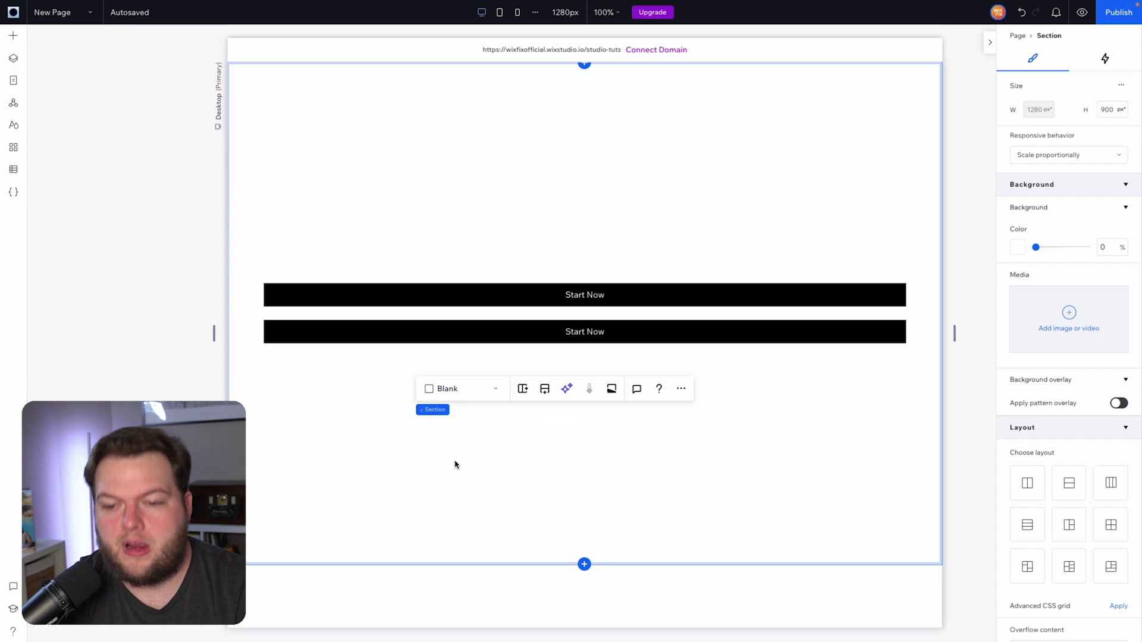
scroll(1041, 437, "down", 5)
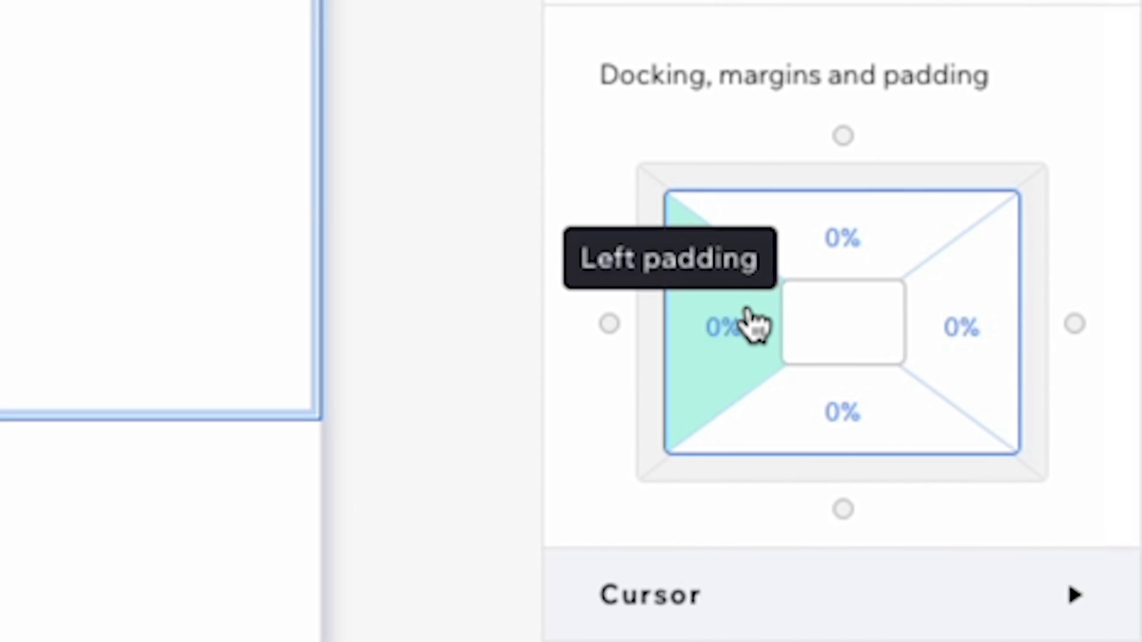
left_click(754, 326)
type("10")
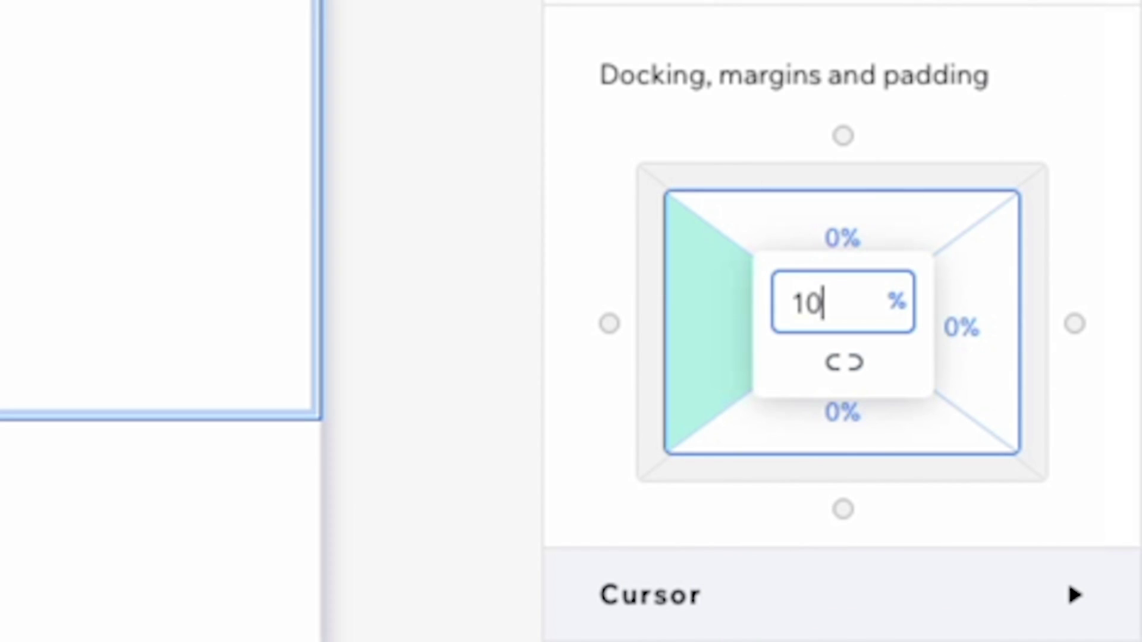
left_click(988, 347)
type("10")
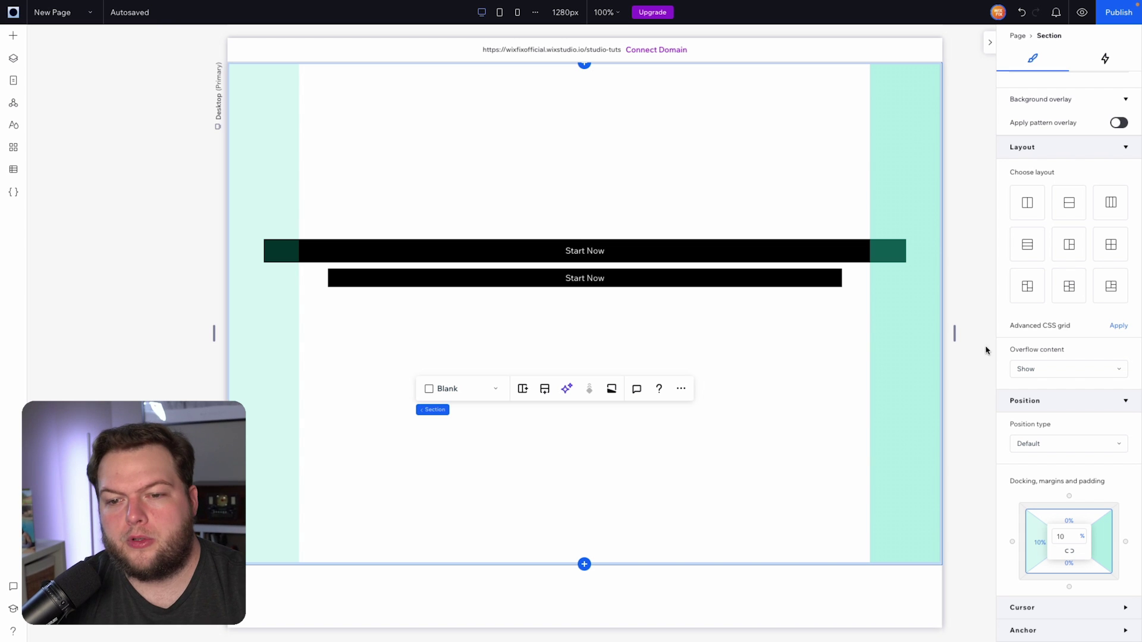
Set the lower Start Now button's width to 100% and nudge it slightly lower
left_click(391, 246)
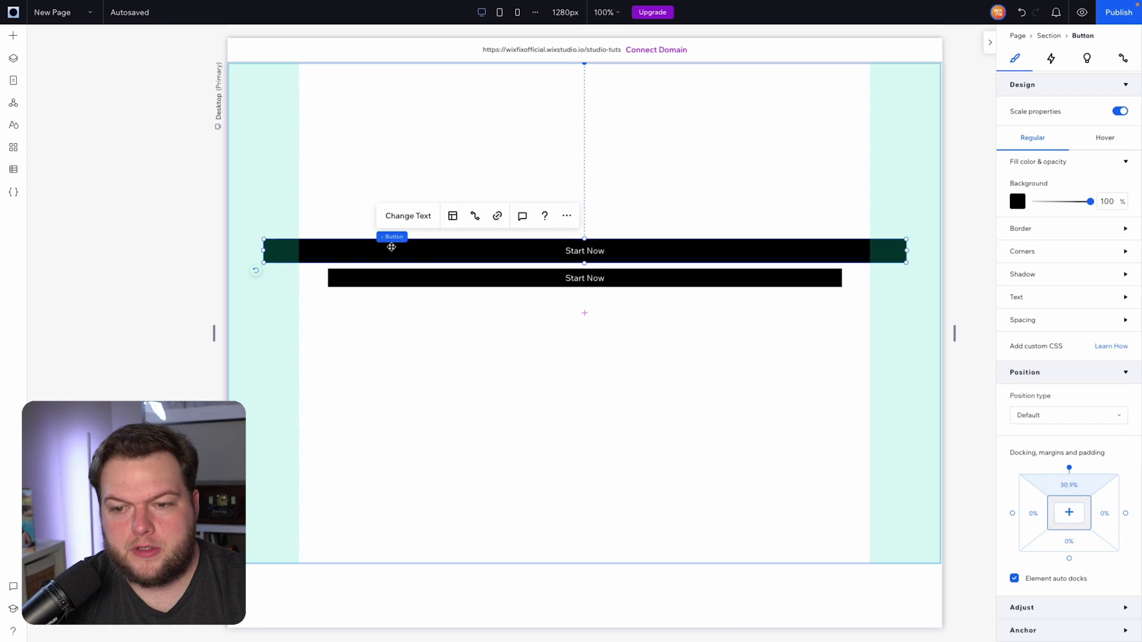
scroll(1045, 214, "up", 3)
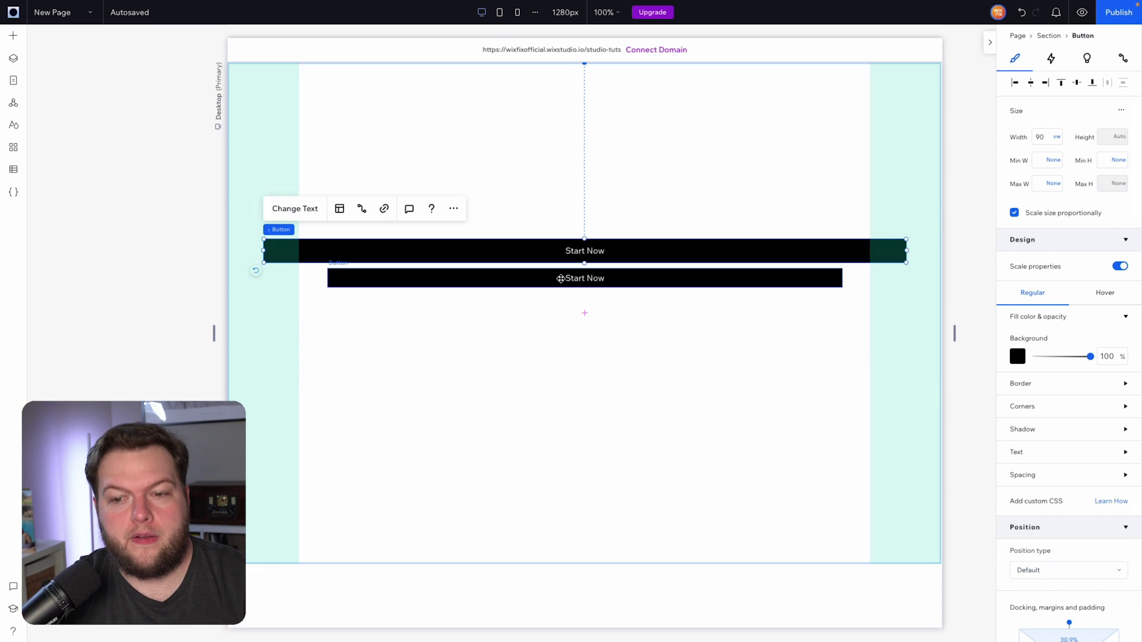
left_click(558, 279)
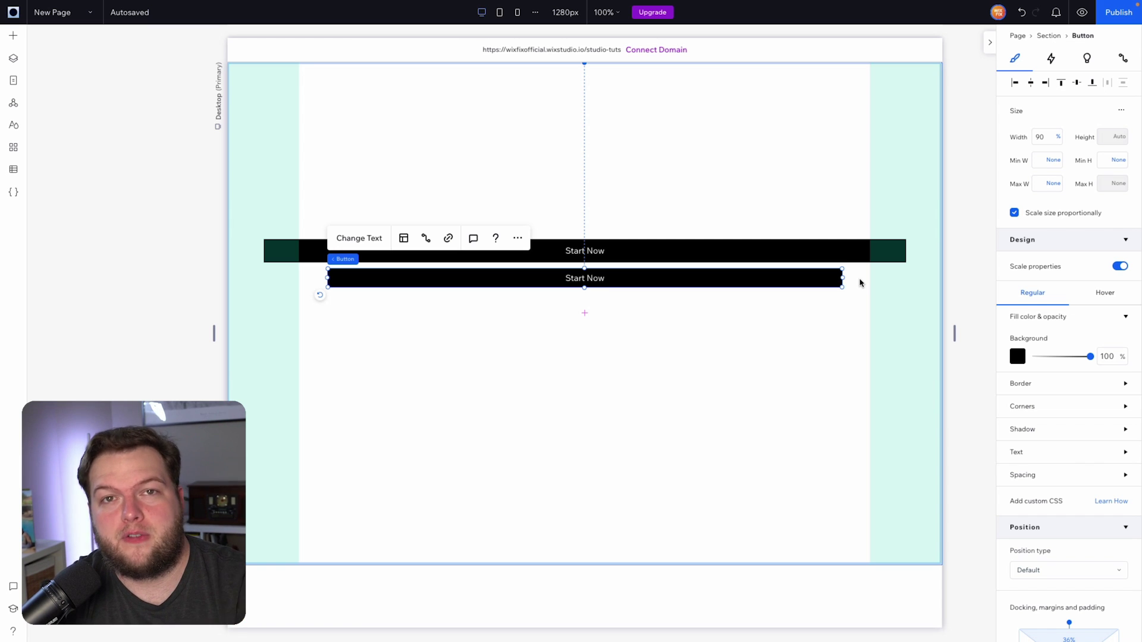
left_click(1045, 139)
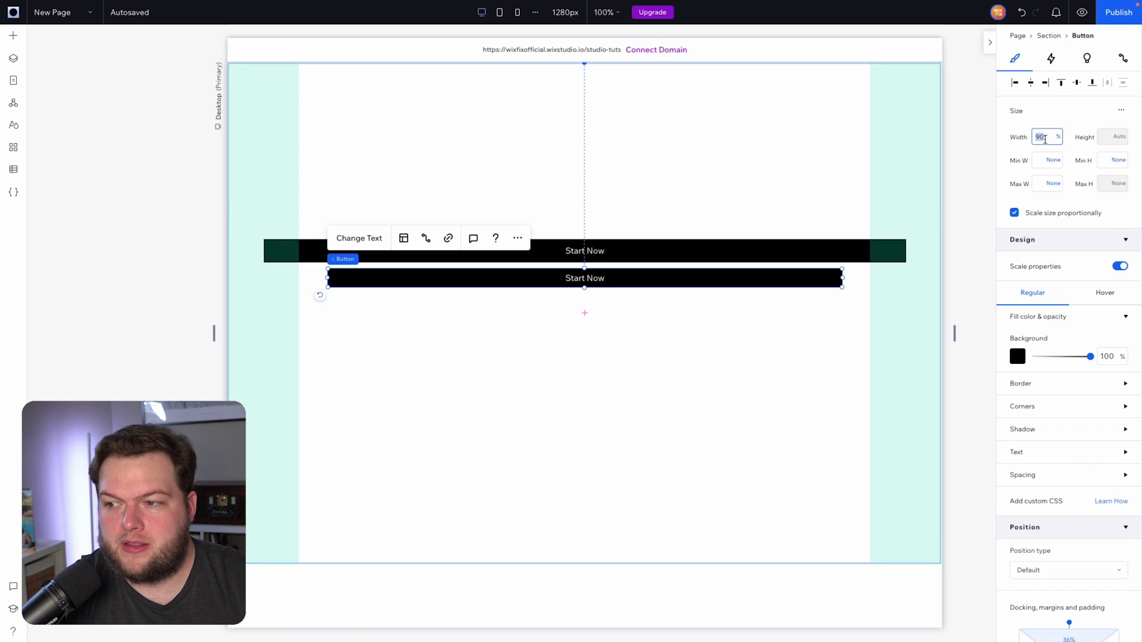
type("100")
key("Return")
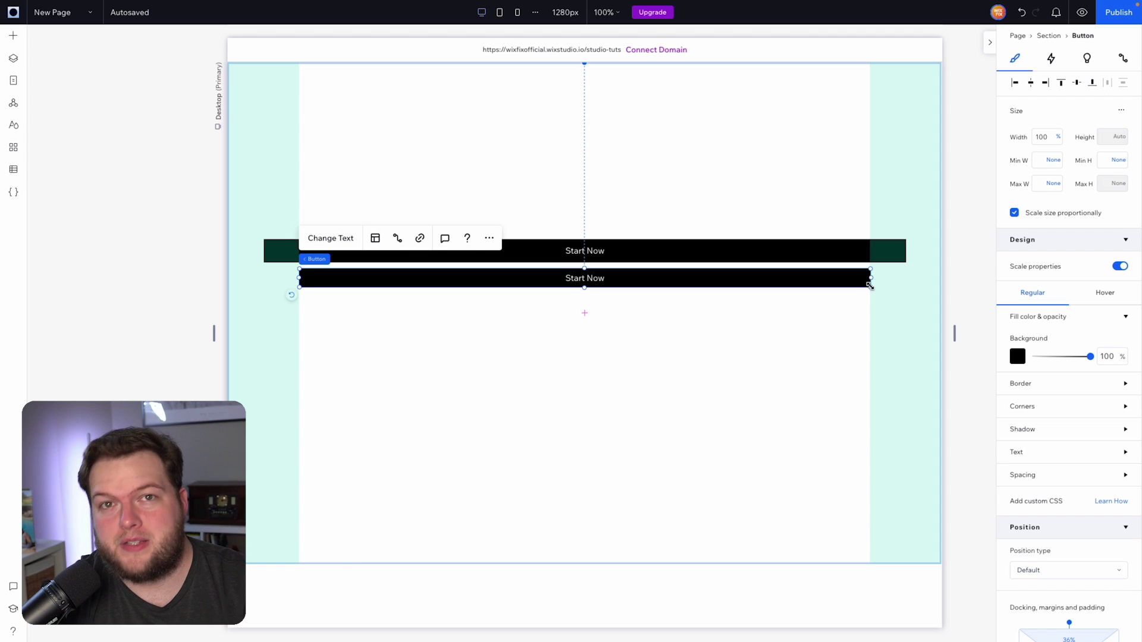
left_click_drag(870, 285, 870, 299)
left_click(487, 355)
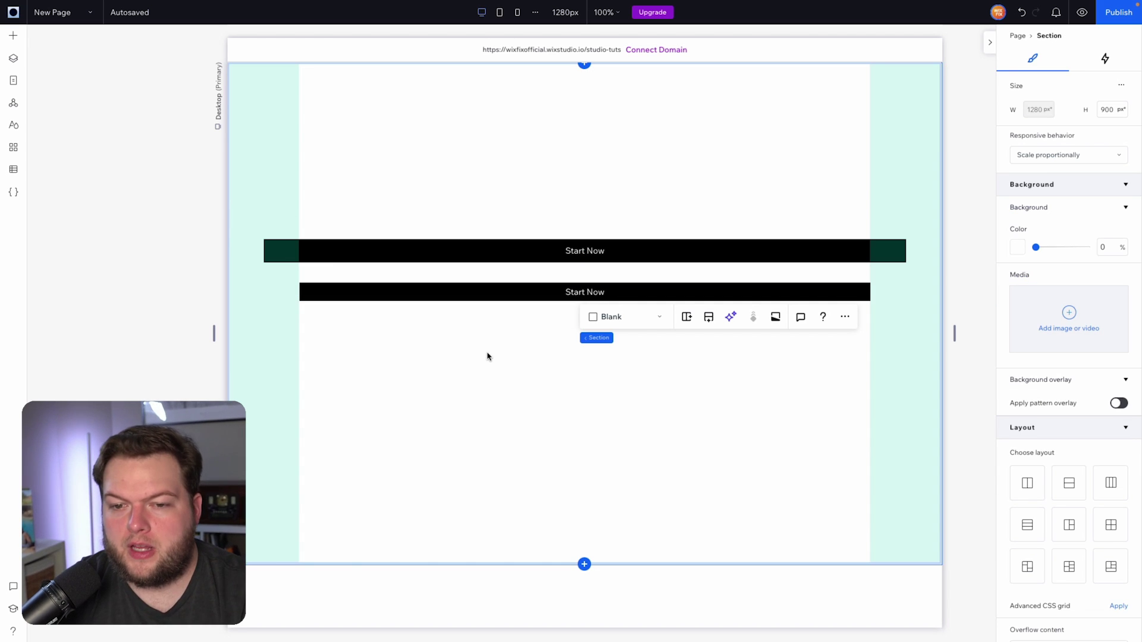
Enable Advanced sizing on the first card's Start Now button and set its width to 100%
scroll(488, 356, "down", 10)
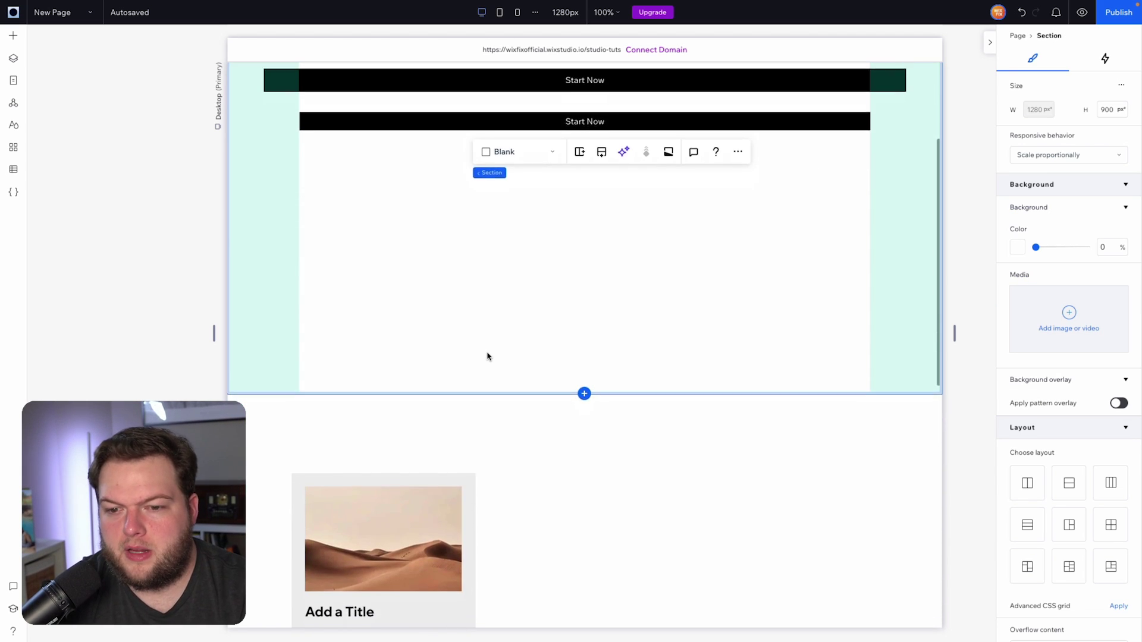
scroll(488, 356, "up", 1)
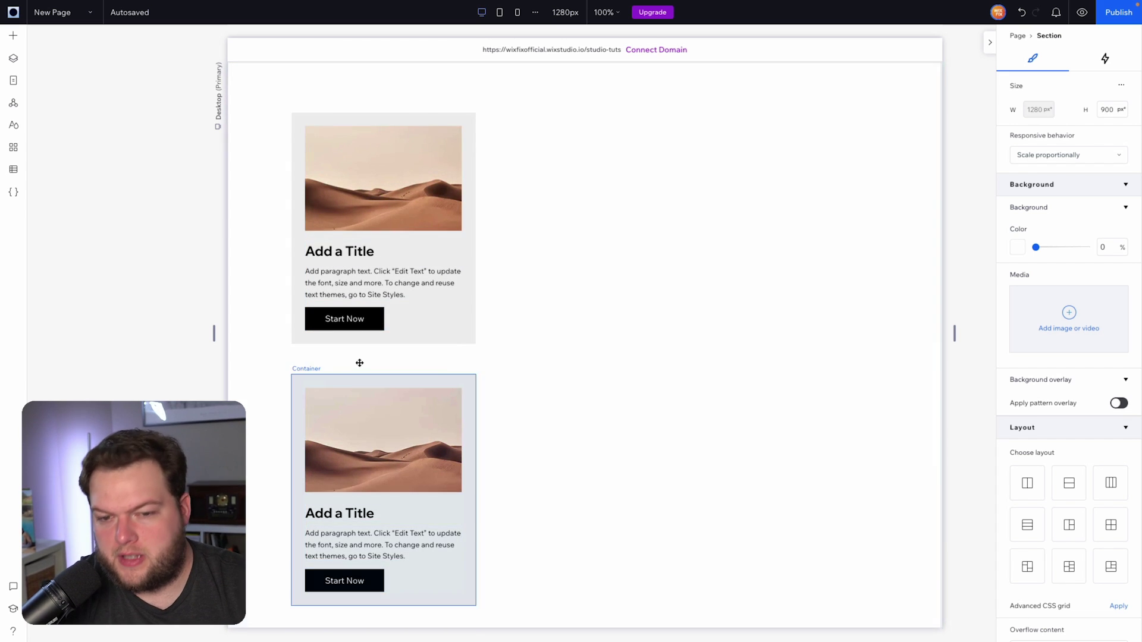
left_click(339, 319)
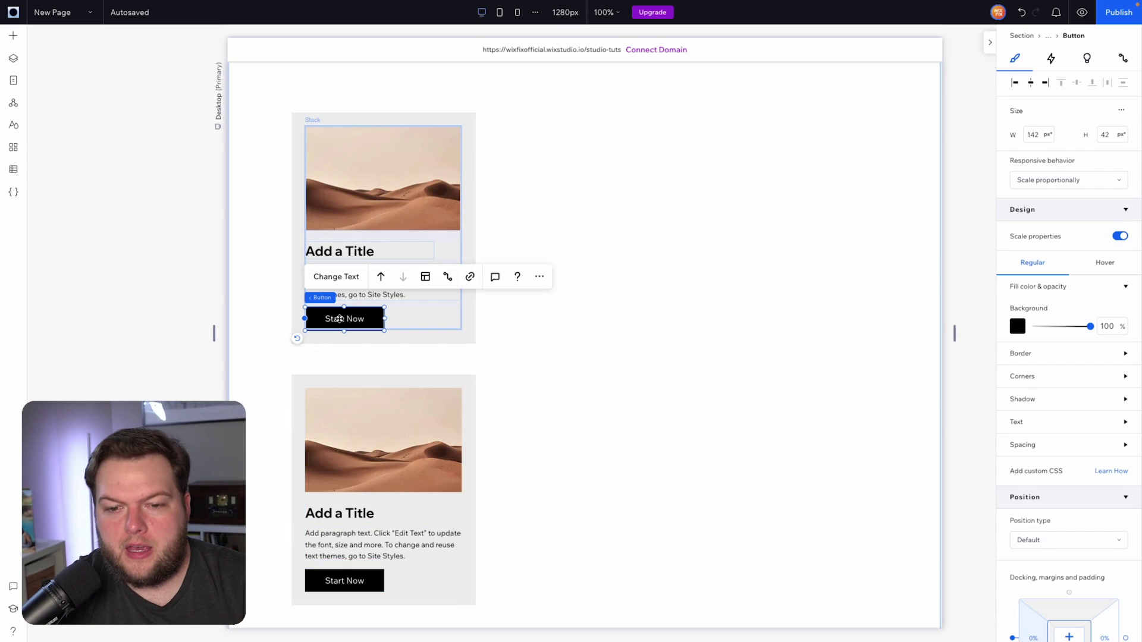
left_click(1118, 112)
left_click(1092, 118)
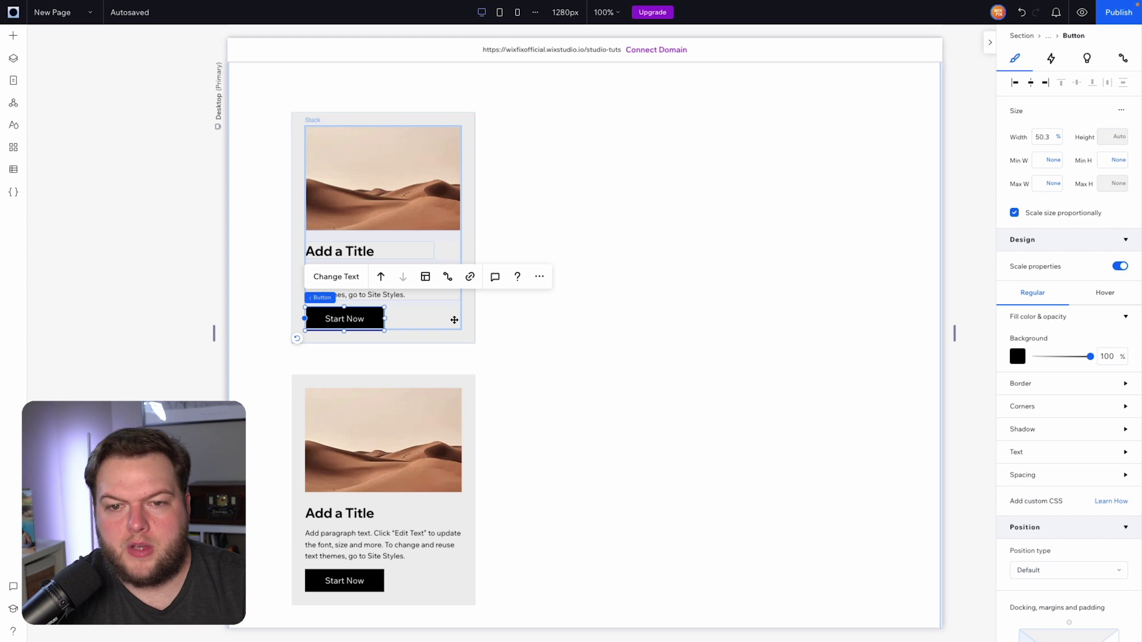
left_click(1053, 139)
type("100")
key("Return")
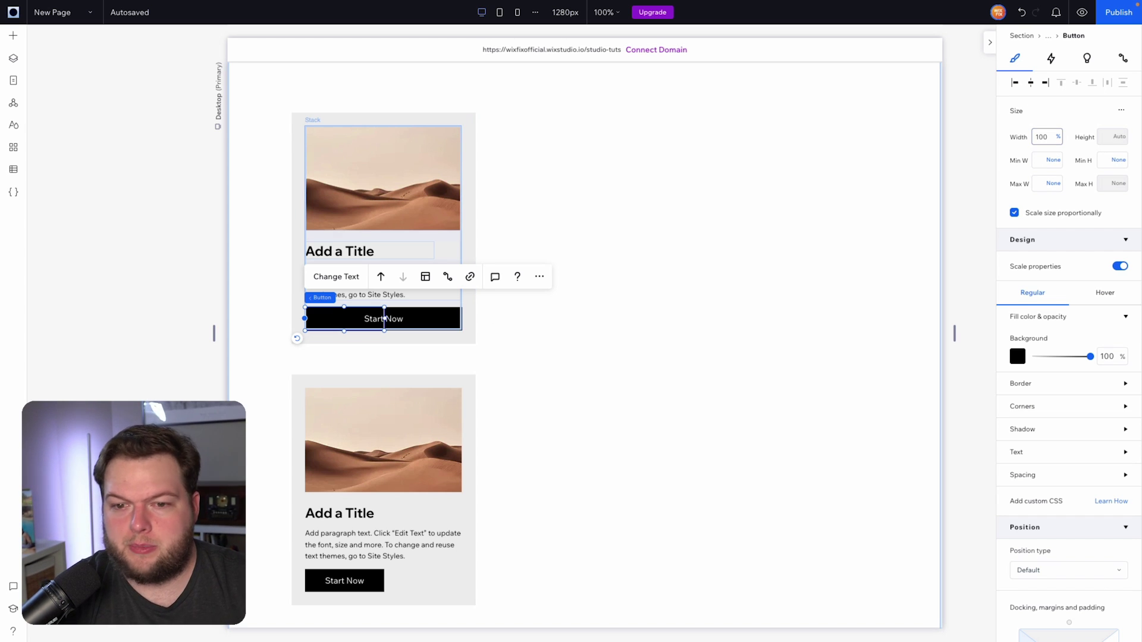
left_click(659, 309)
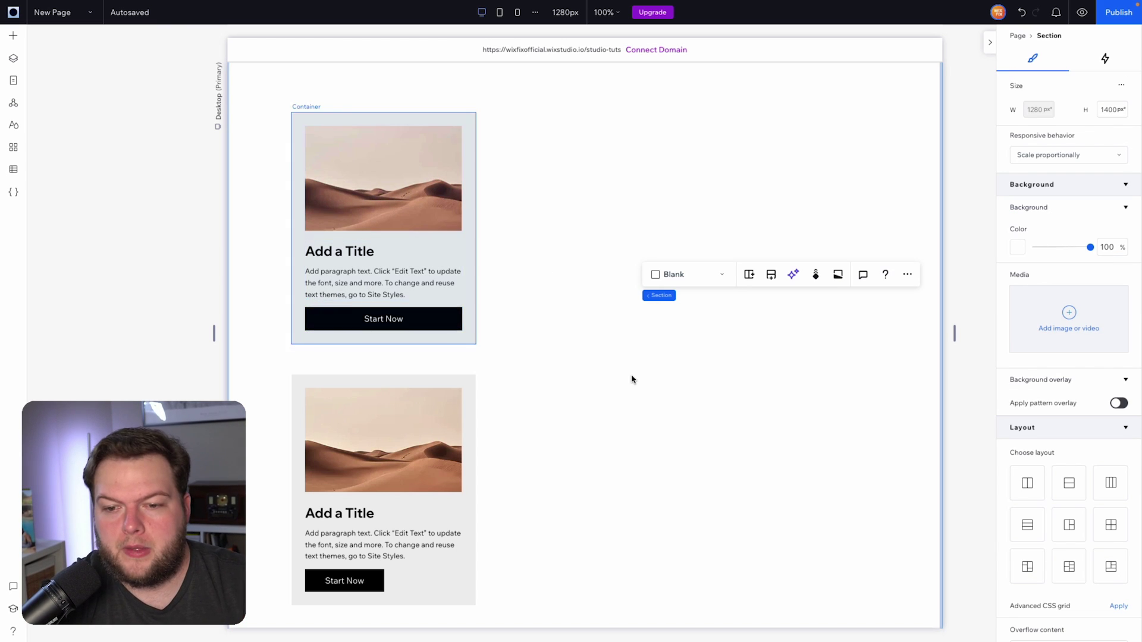
Enable Advanced sizing on the second card's Start Now button and try a 100 vw width
scroll(632, 377, "down", 2)
left_click(364, 448)
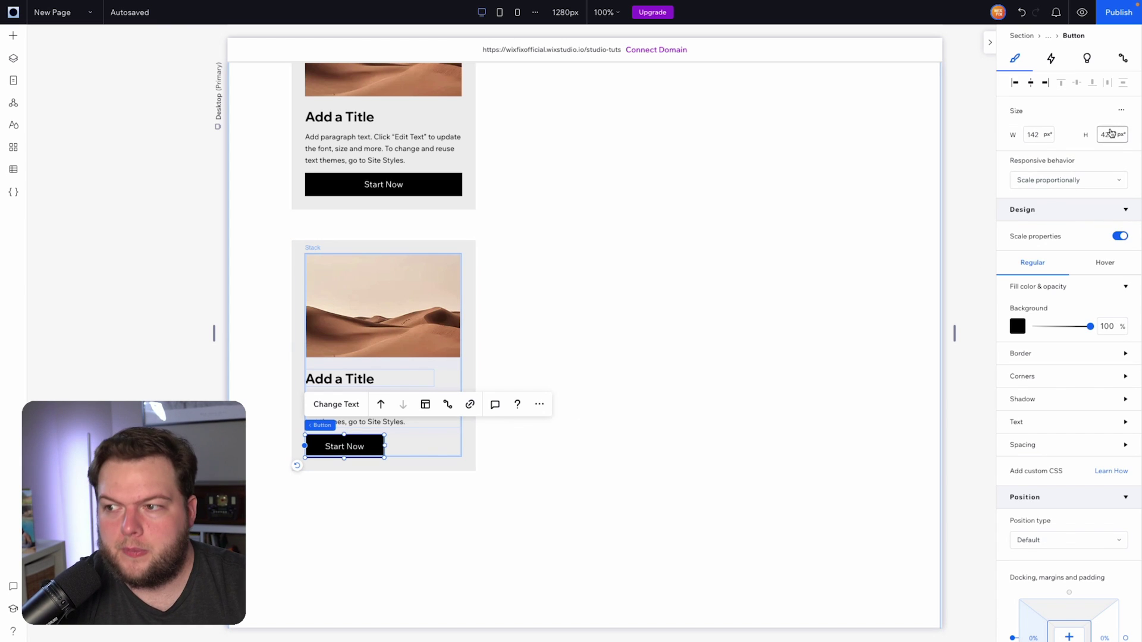
left_click(1120, 111)
left_click(1094, 118)
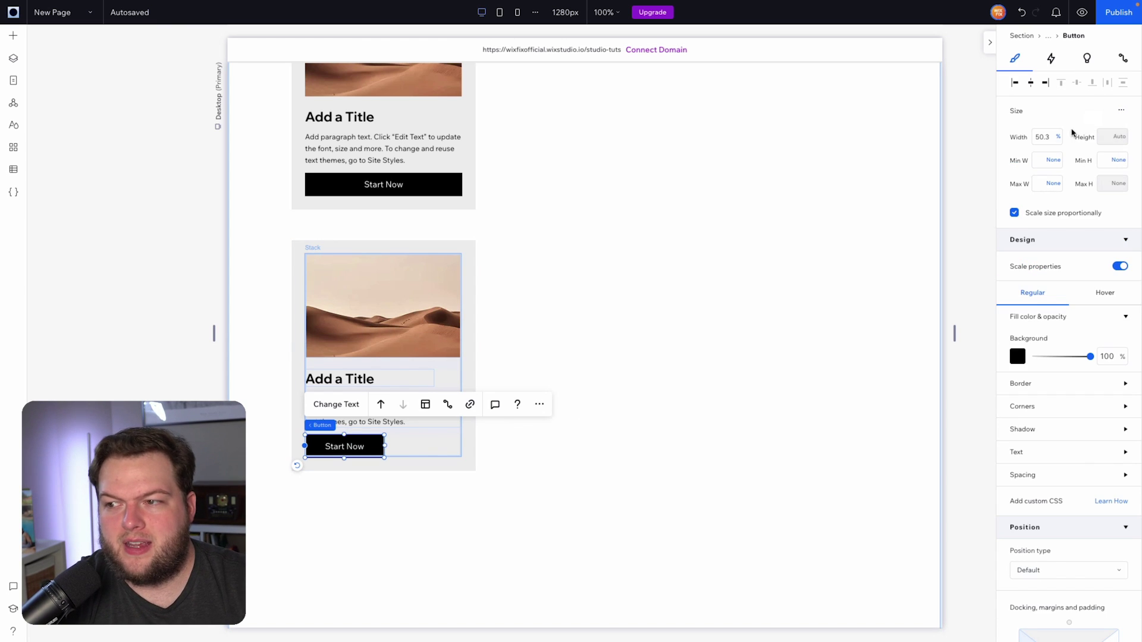
left_click(1048, 137)
type("100 ")
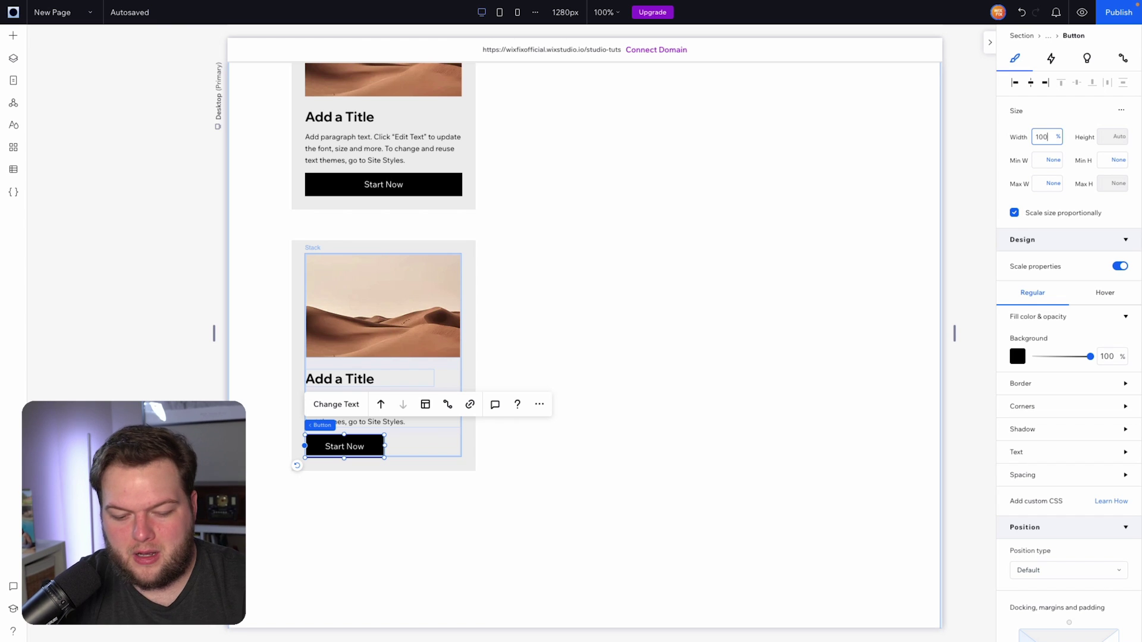
type("vw")
key("Return")
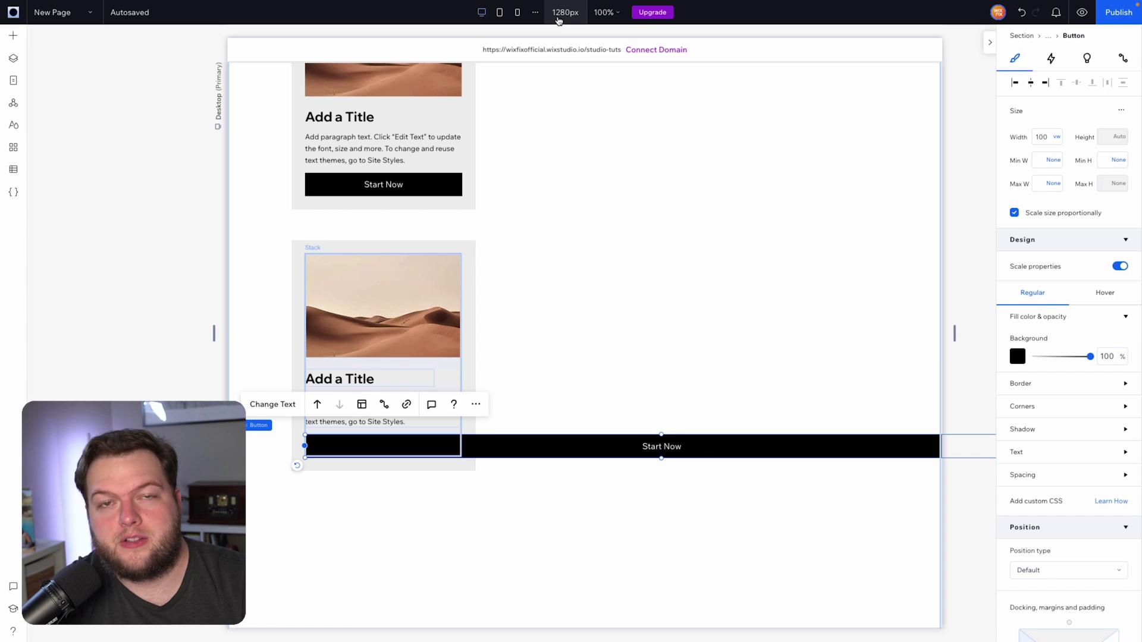
Change that button's width to 100% instead
left_click(1059, 140)
left_click(1070, 86)
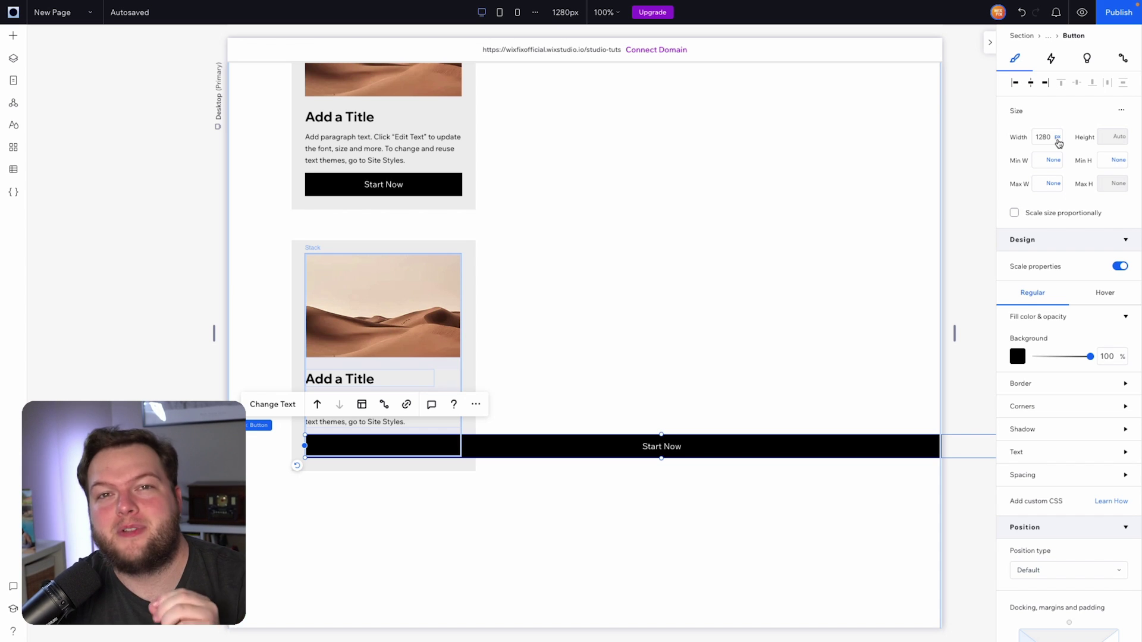
left_click(1051, 138)
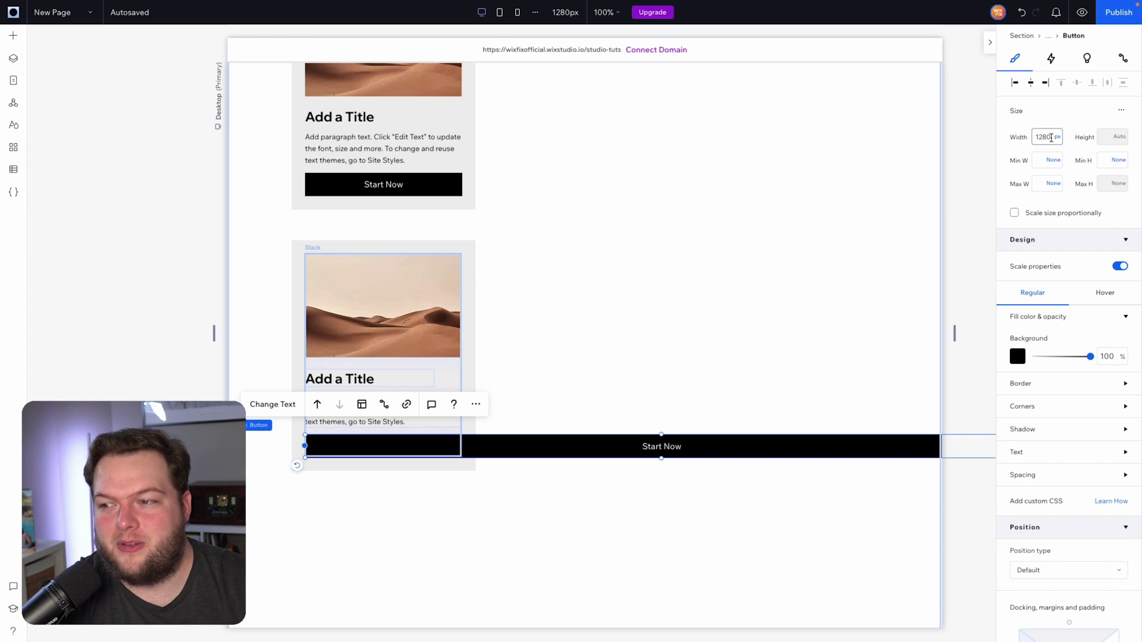
type("100")
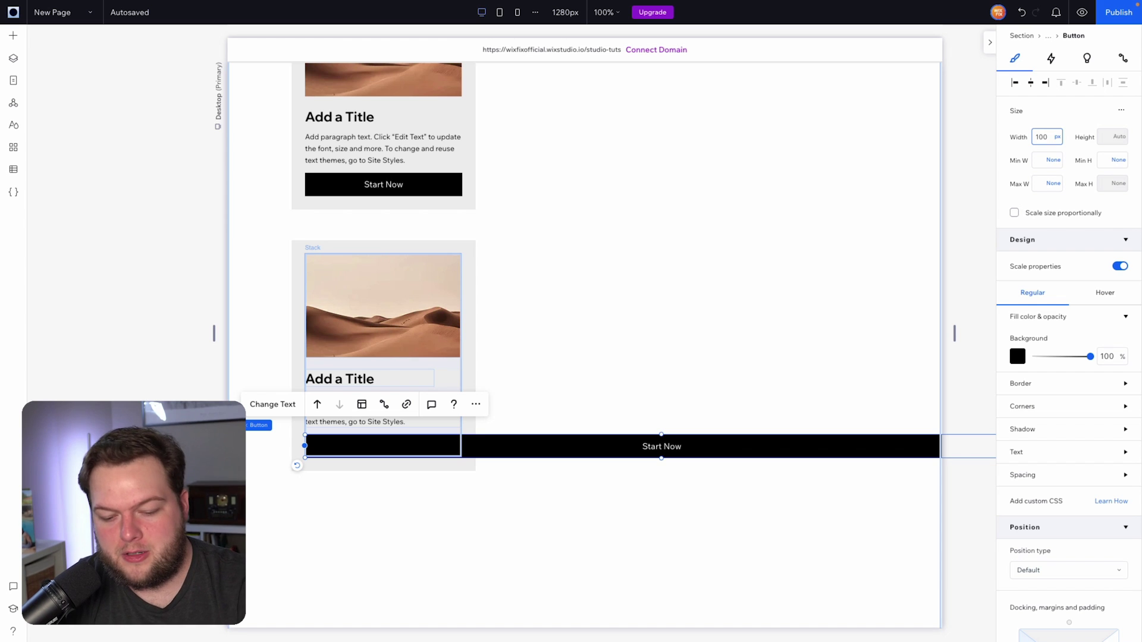
type("%")
key("Return")
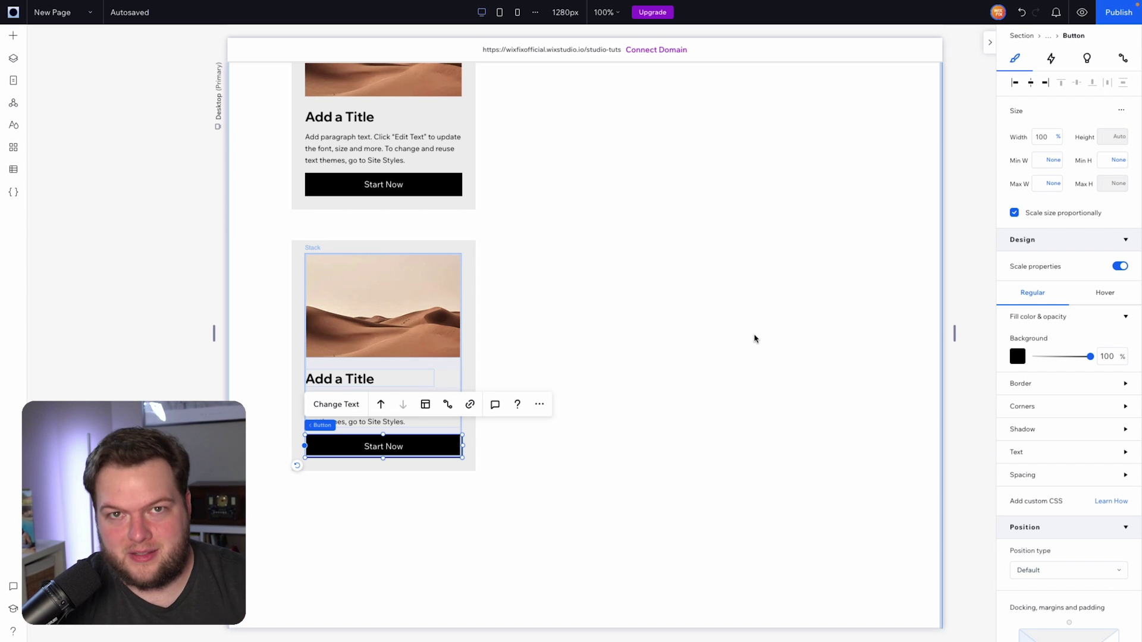
Paste a copy of the card into the empty section below the cards
scroll(754, 339, "up", 1)
scroll(754, 339, "down", 2)
left_click(874, 395)
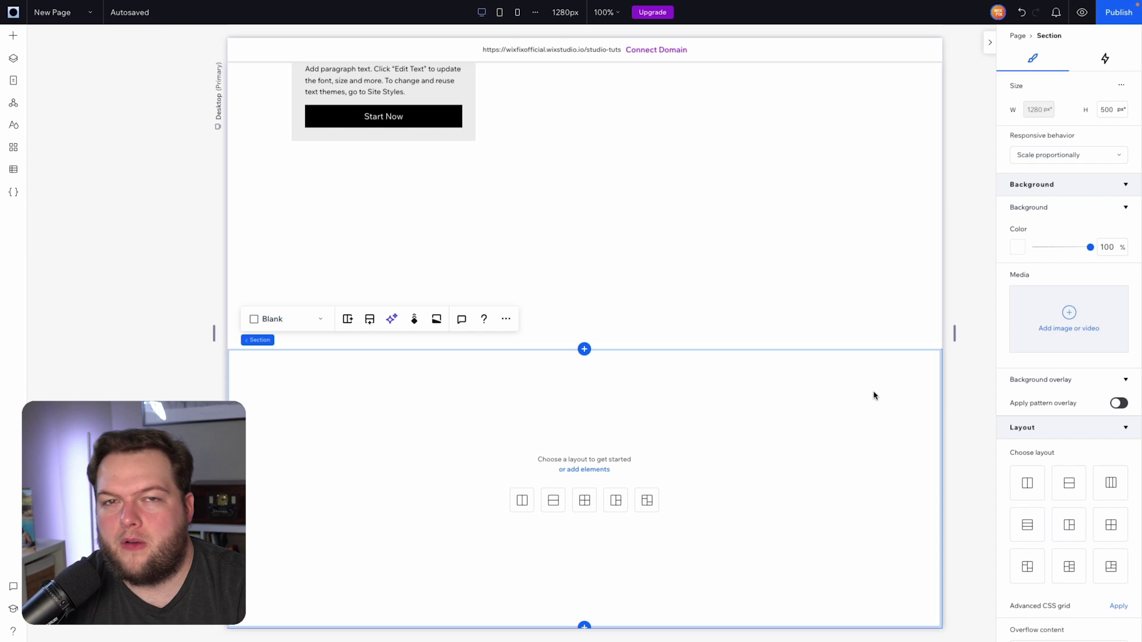
key("ctrl+v")
scroll(572, 357, "up", 3)
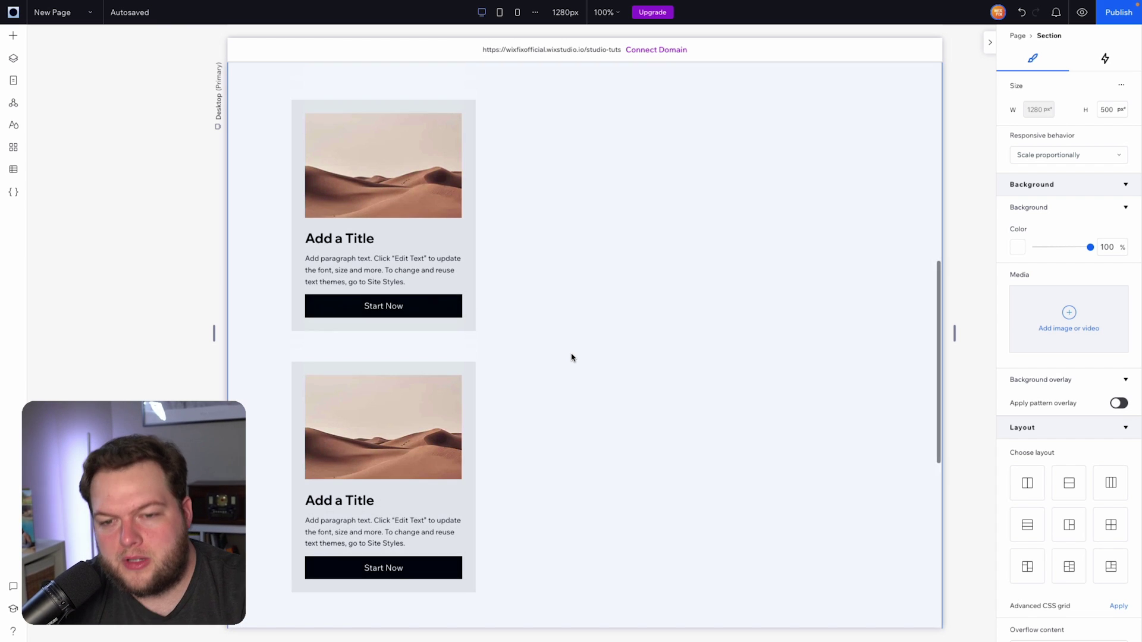
left_click(383, 305)
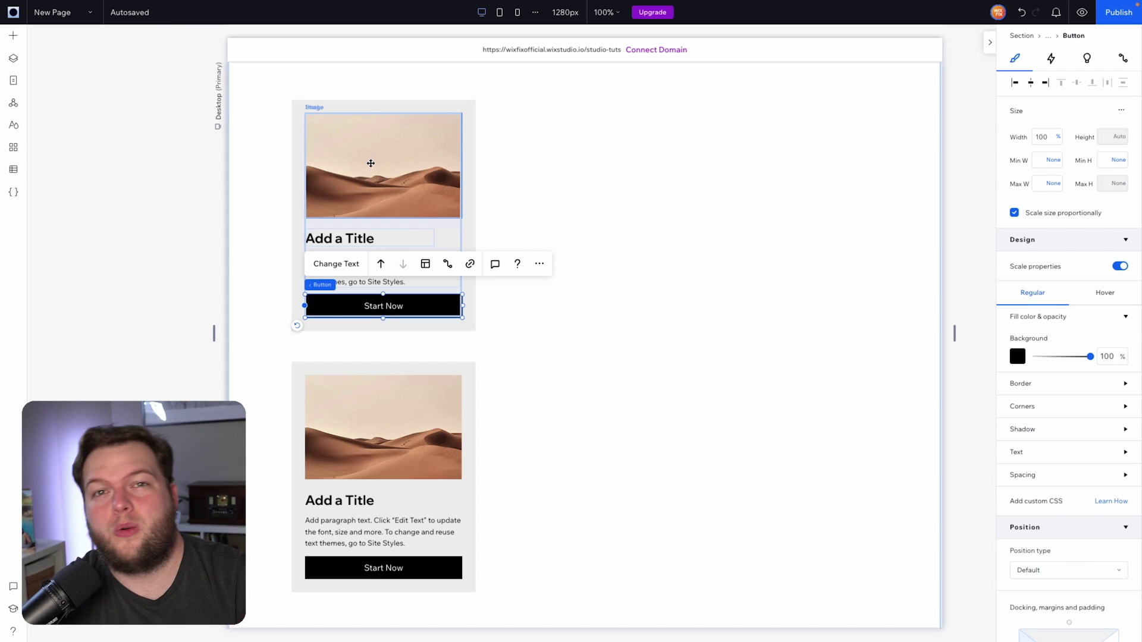
Set the empty section's height to 900 px
scroll(419, 321, "down", 7)
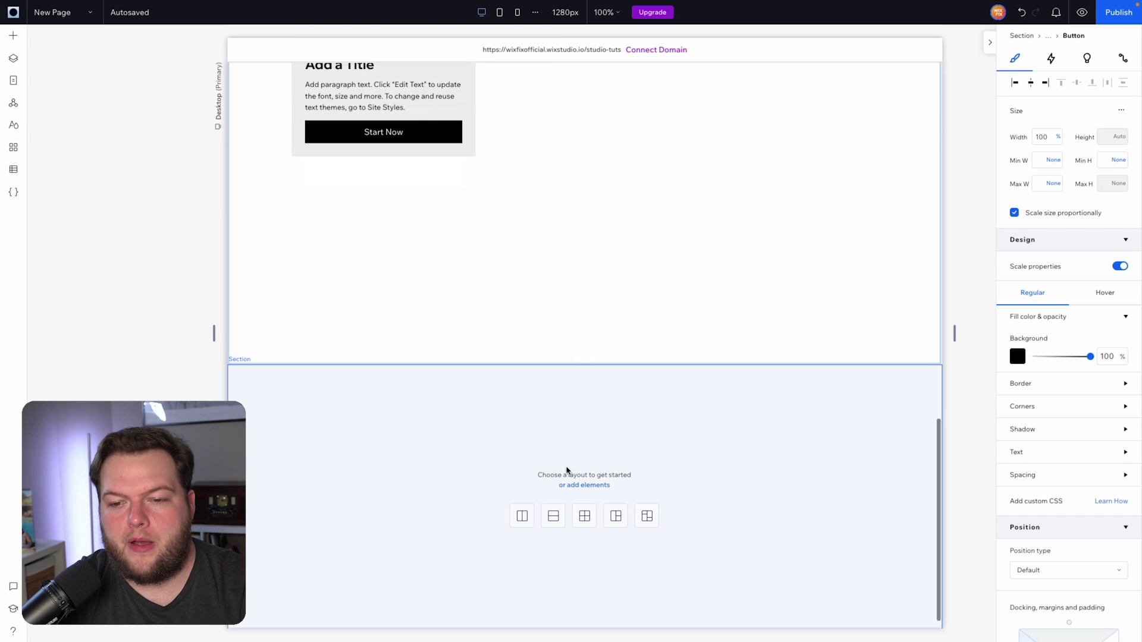
left_click(591, 409)
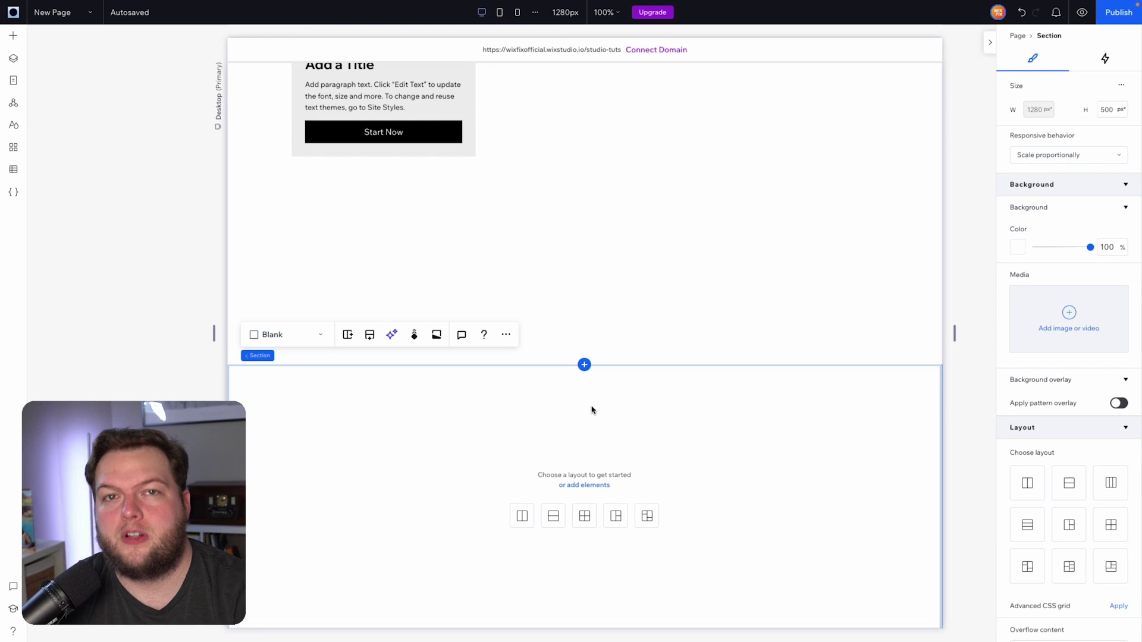
left_click(1108, 110)
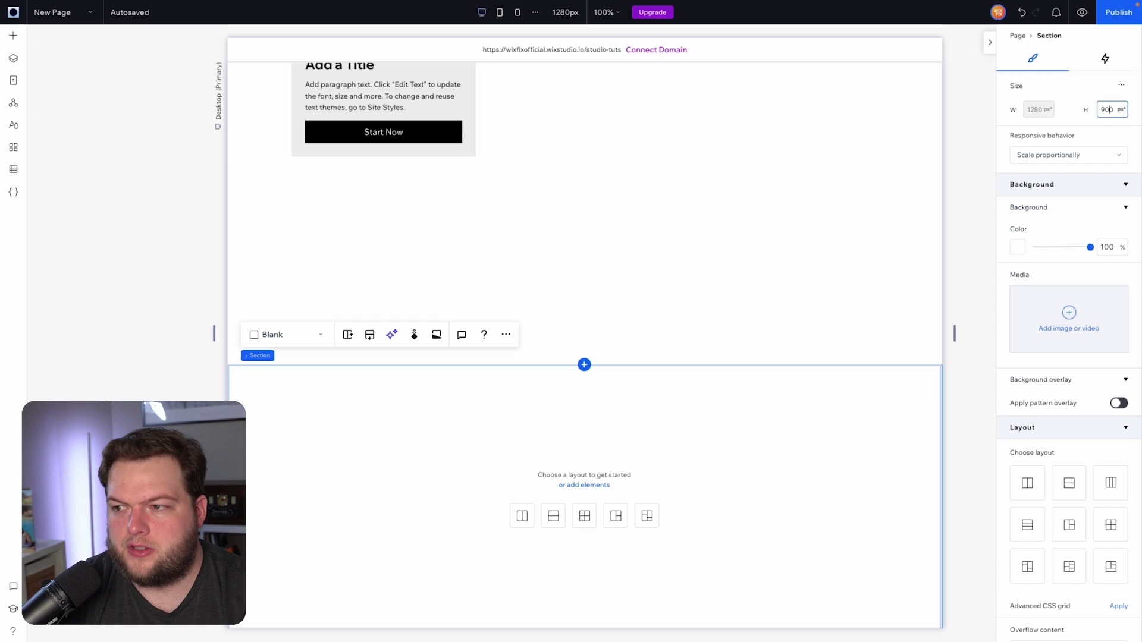
type("900")
key("Return")
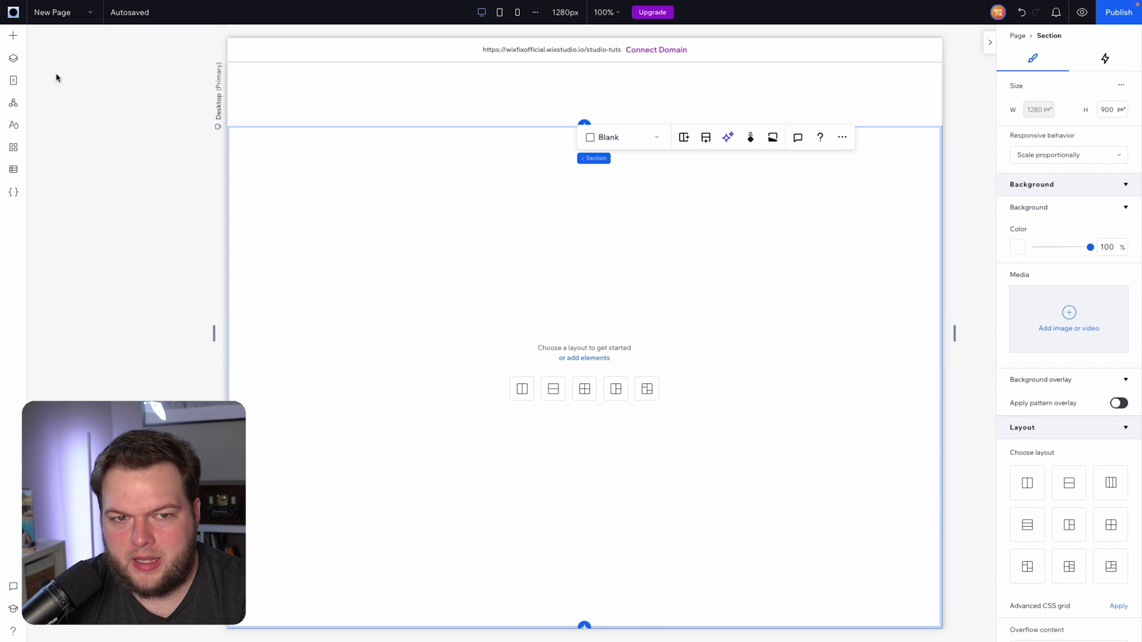
Drop a Repeater from Quick Add into the 900 px section and link 5vw spacing on all sides
left_click(13, 36)
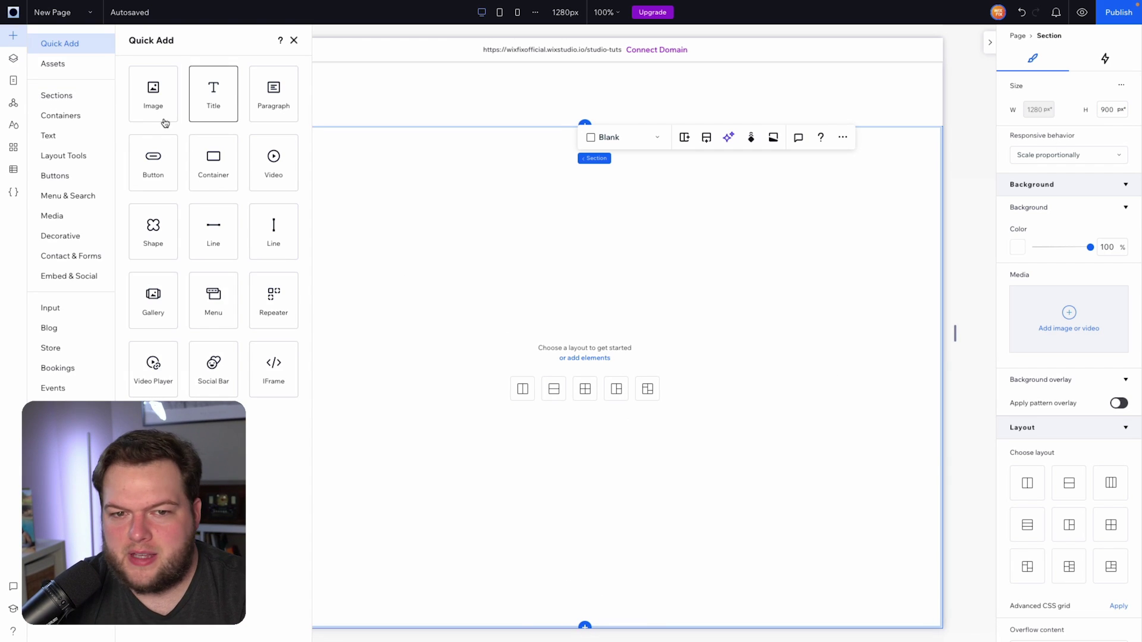
left_click_drag(274, 300, 584, 319)
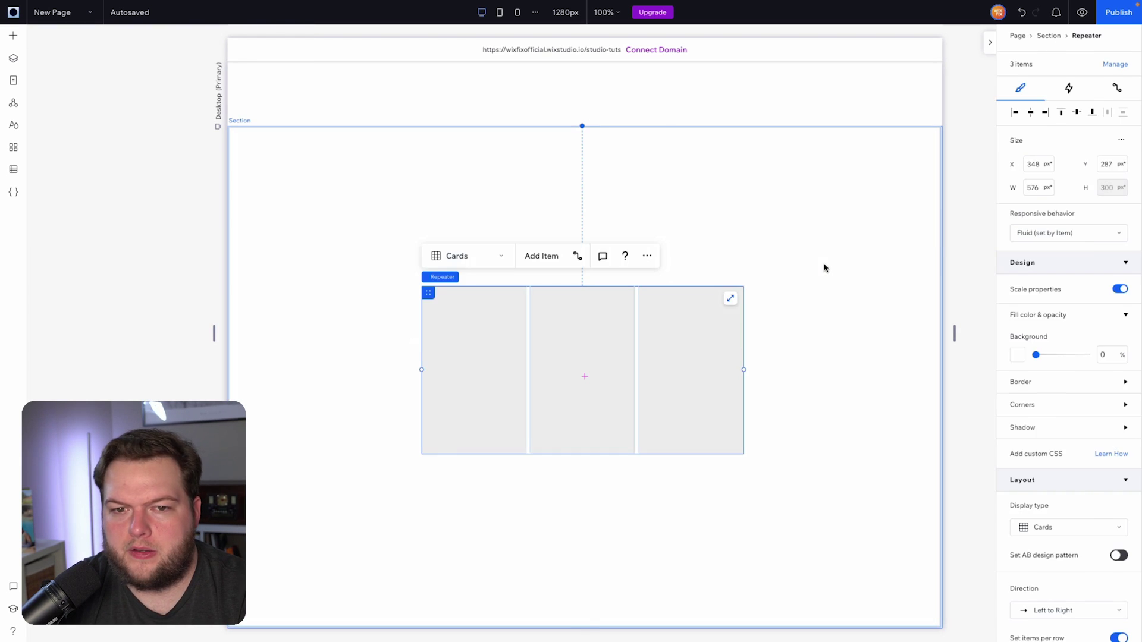
left_click(824, 267)
scroll(1076, 502, "down", 5)
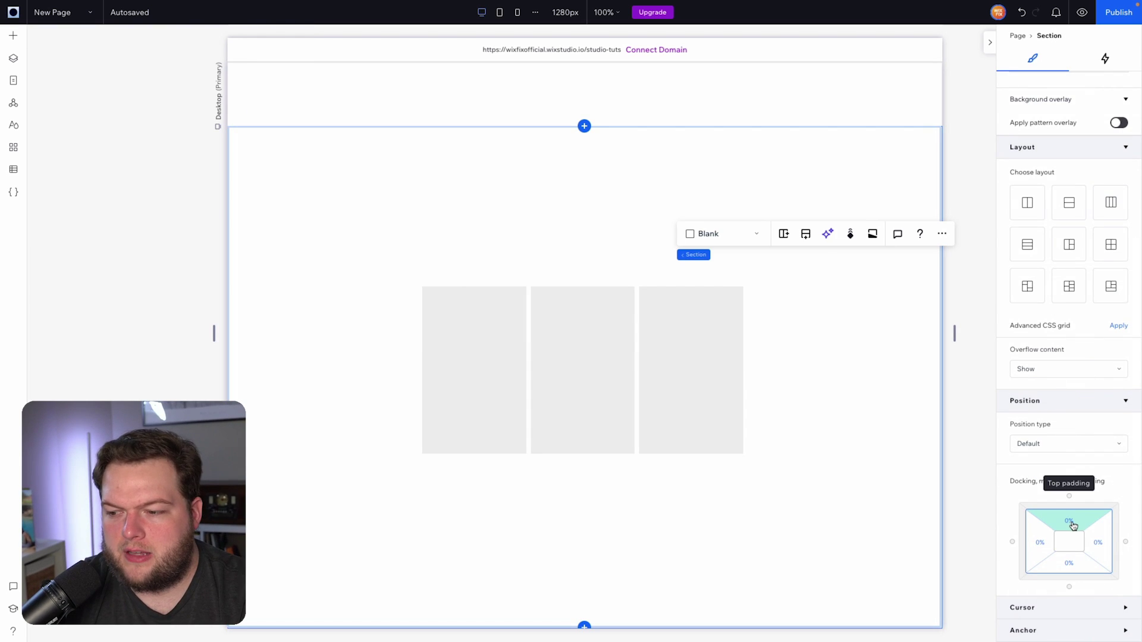
left_click(1073, 525)
type("5v")
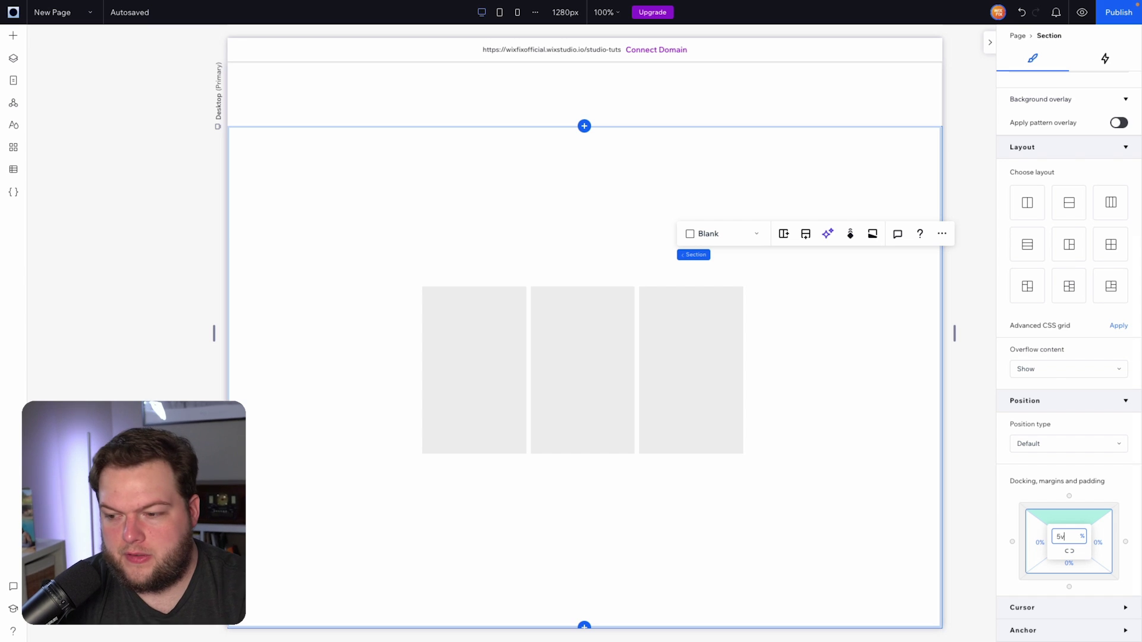
type("w")
key("Return")
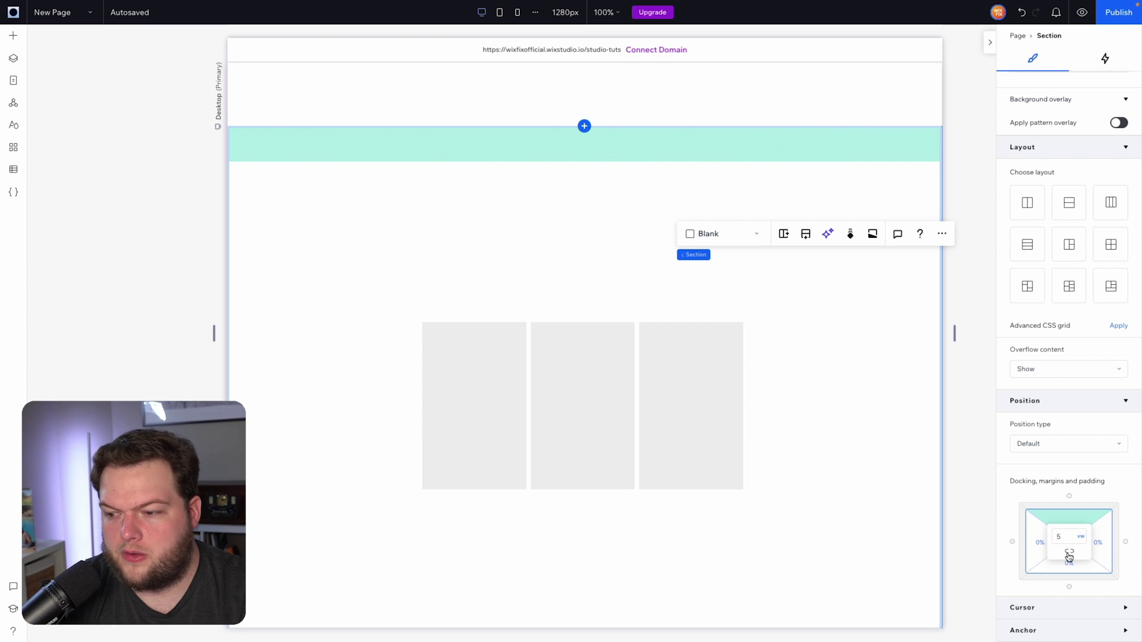
left_click(1070, 553)
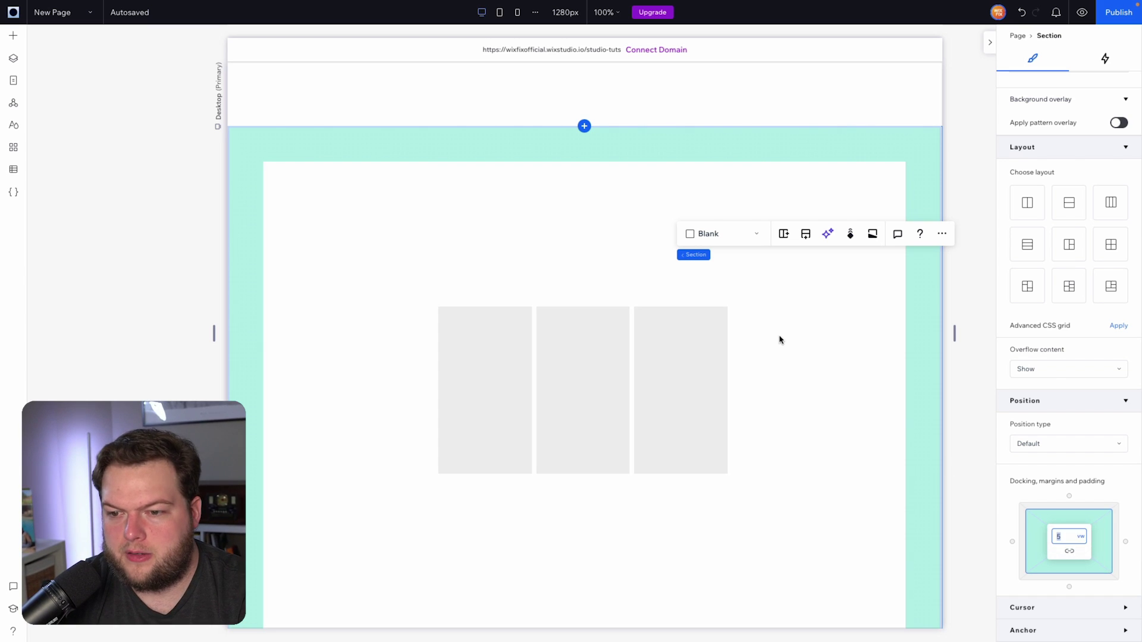
Stretch the repeater to the full section width
left_click(629, 333)
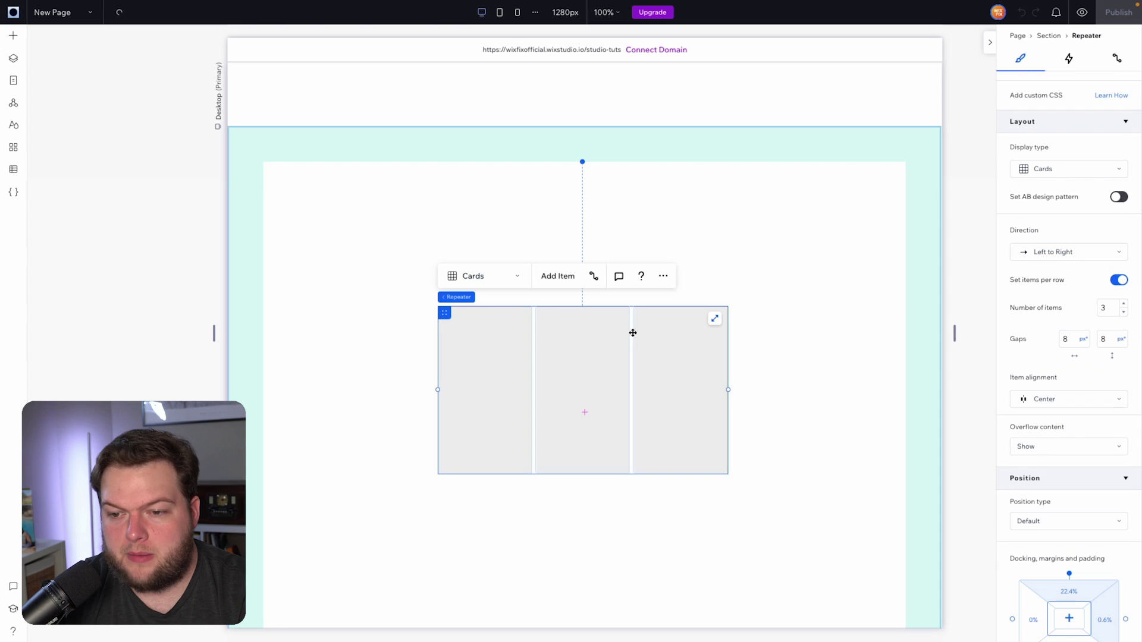
left_click(714, 318)
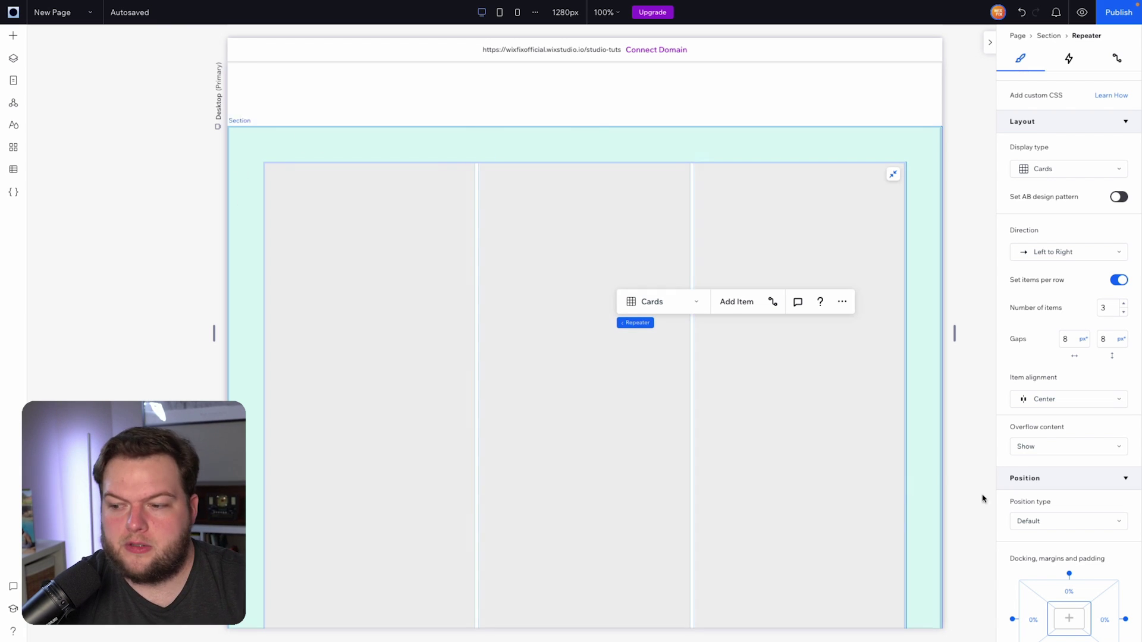
scroll(1014, 507, "down", 3)
scroll(1081, 242, "up", 1)
scroll(1081, 242, "up", 2)
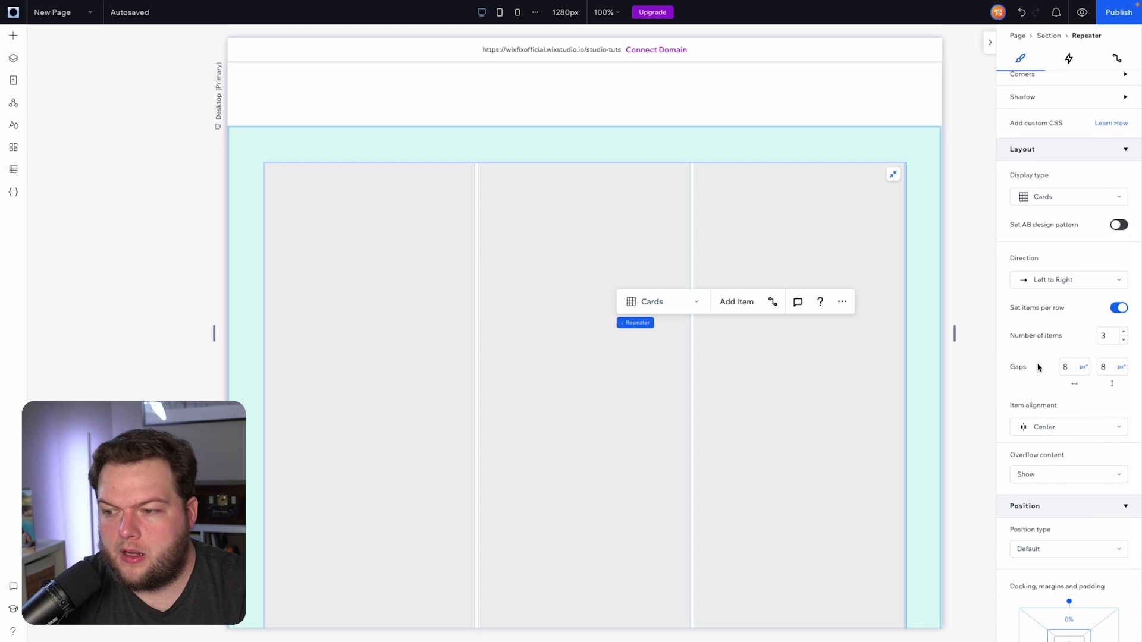
Set the repeater's horizontal gap between items to 5vw
left_click(1071, 367)
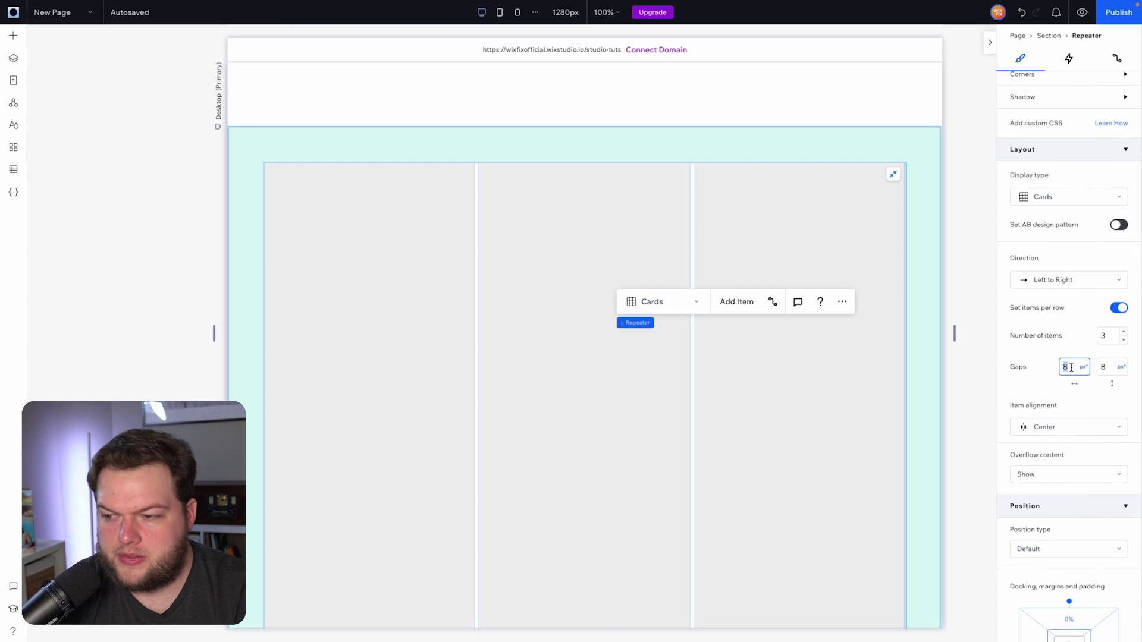
type("5vw")
key("Return")
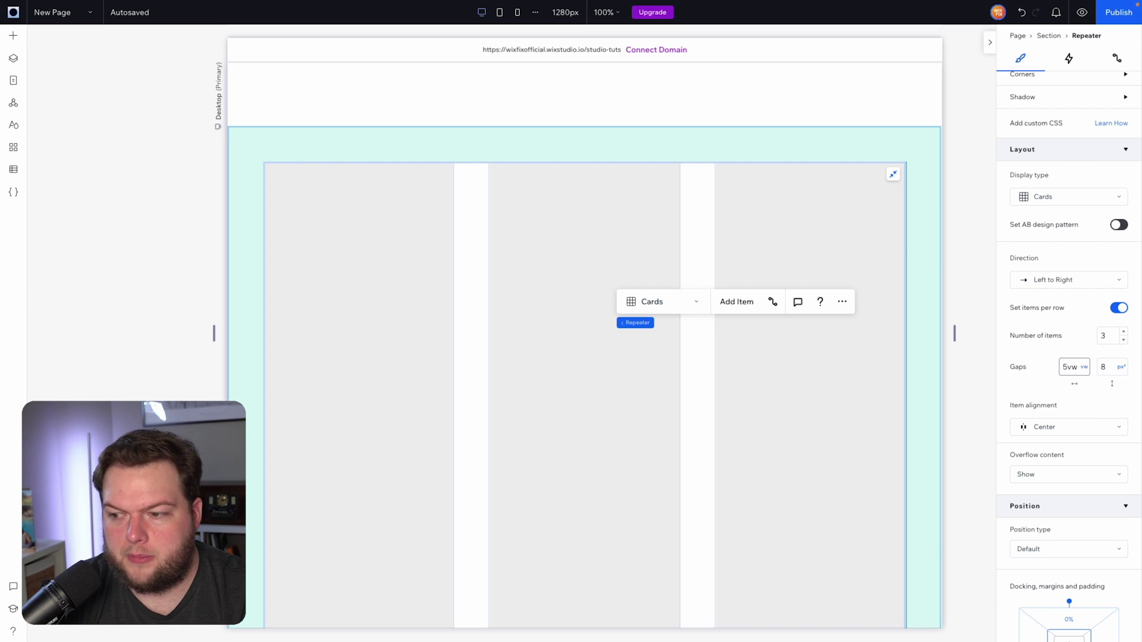
left_click(967, 213)
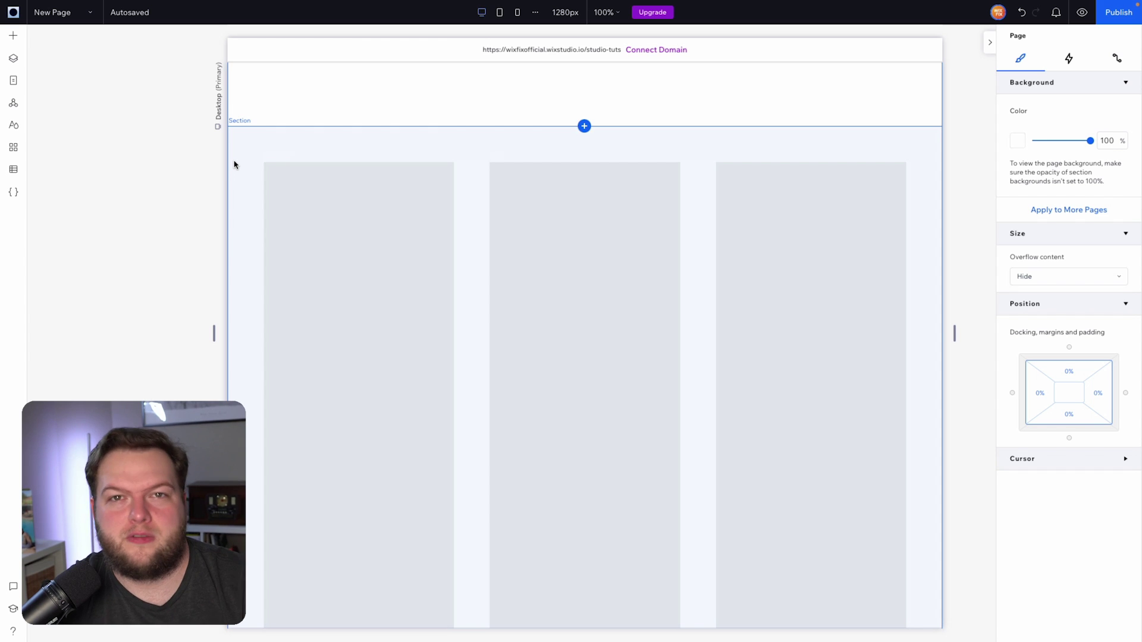
left_click(472, 192)
scroll(1076, 428, "down", 6)
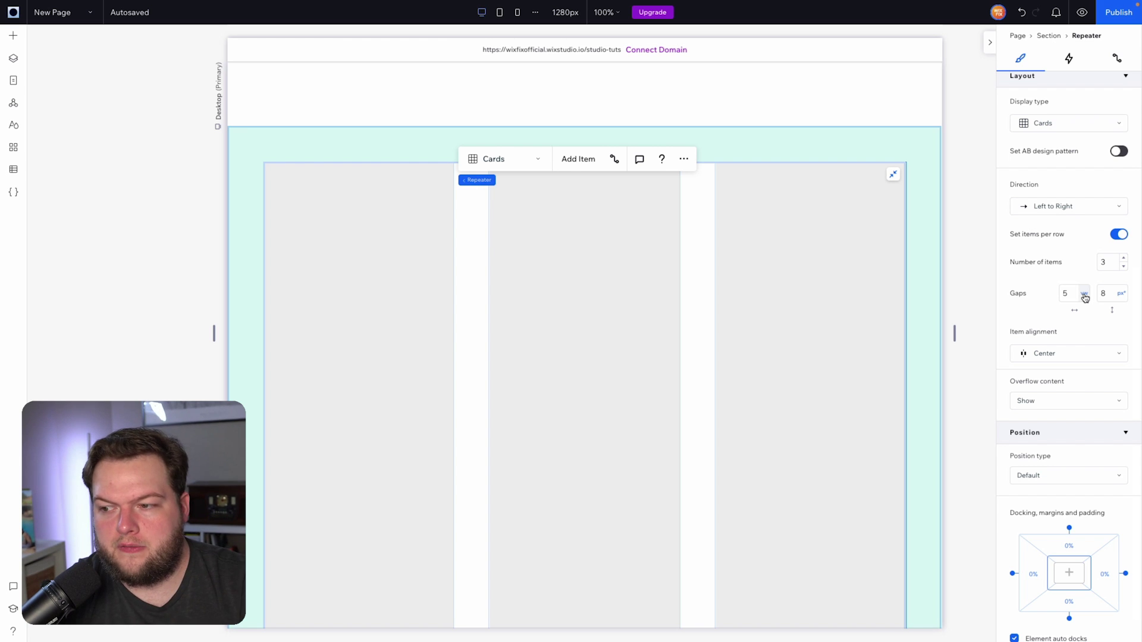
left_click(1084, 295)
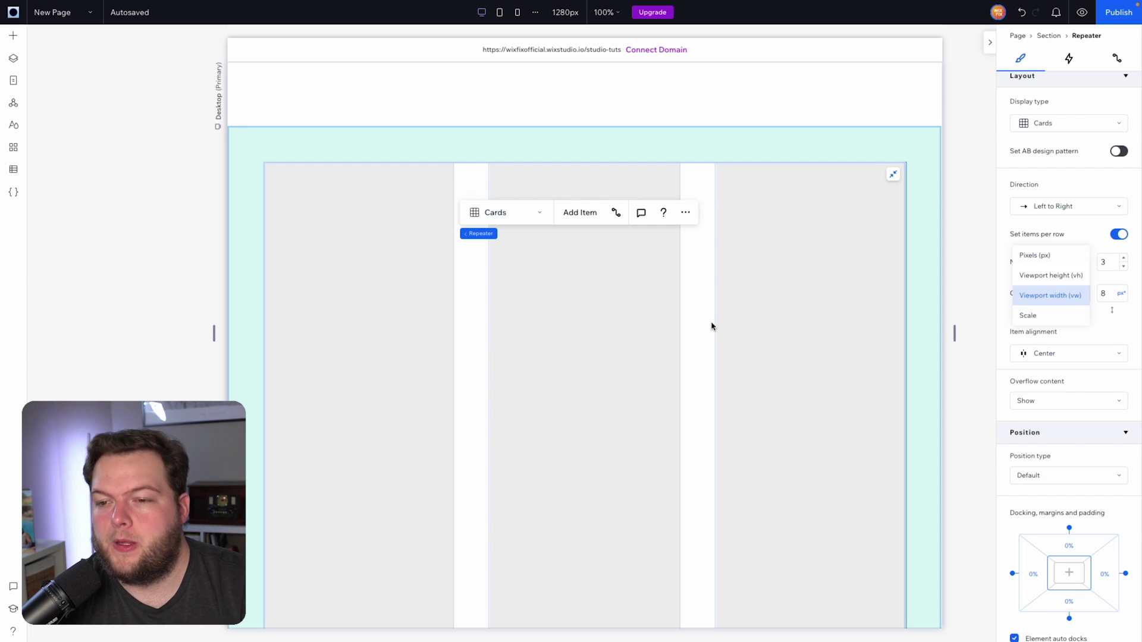
left_click(721, 115)
scroll(640, 156, "down", 5)
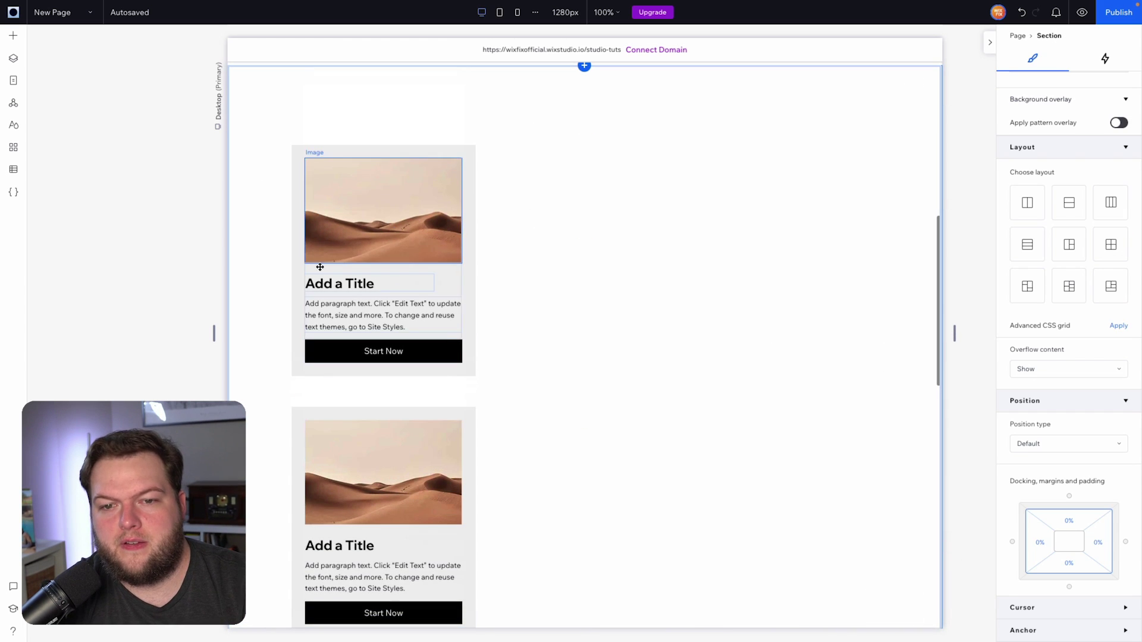
left_click(329, 345)
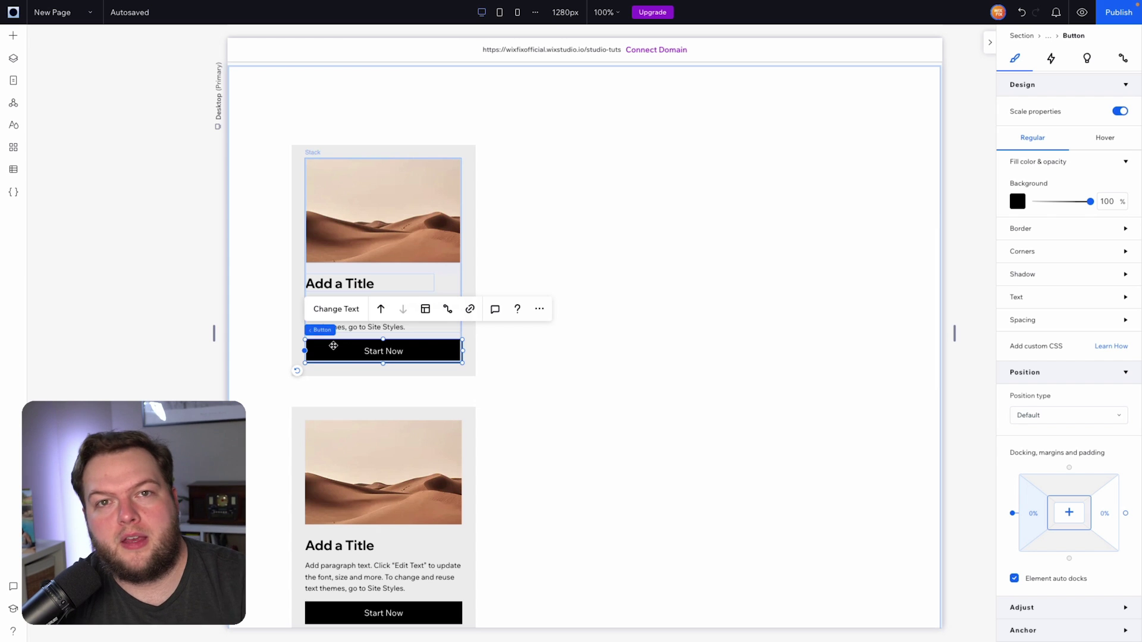
left_click(465, 245)
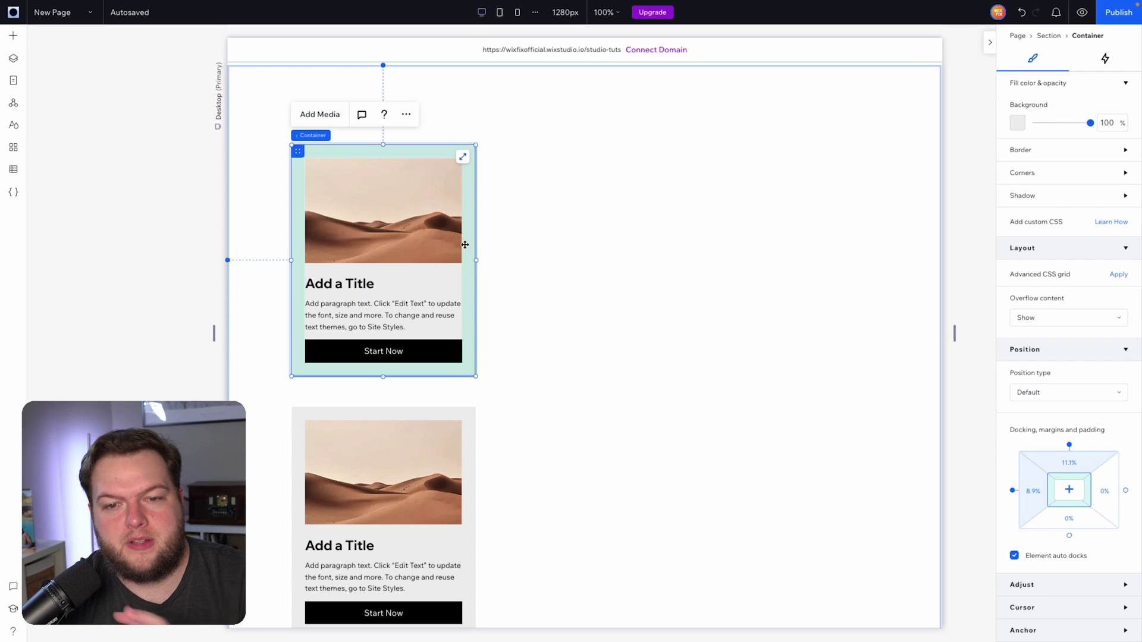
scroll(465, 245, "down", 10)
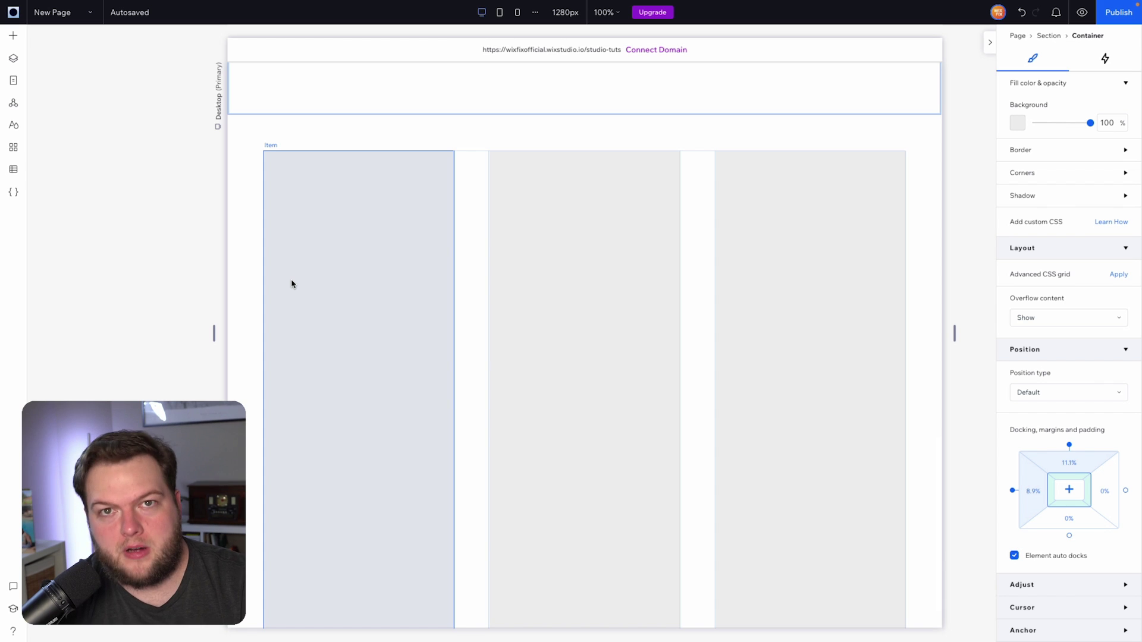
left_click(479, 212)
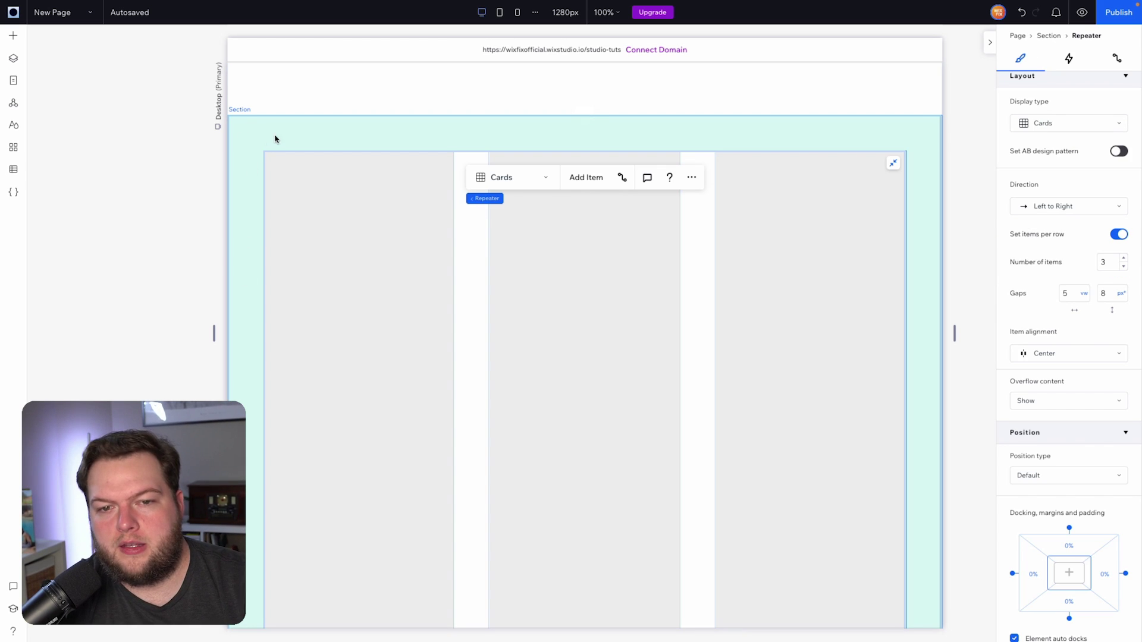
left_click(475, 242)
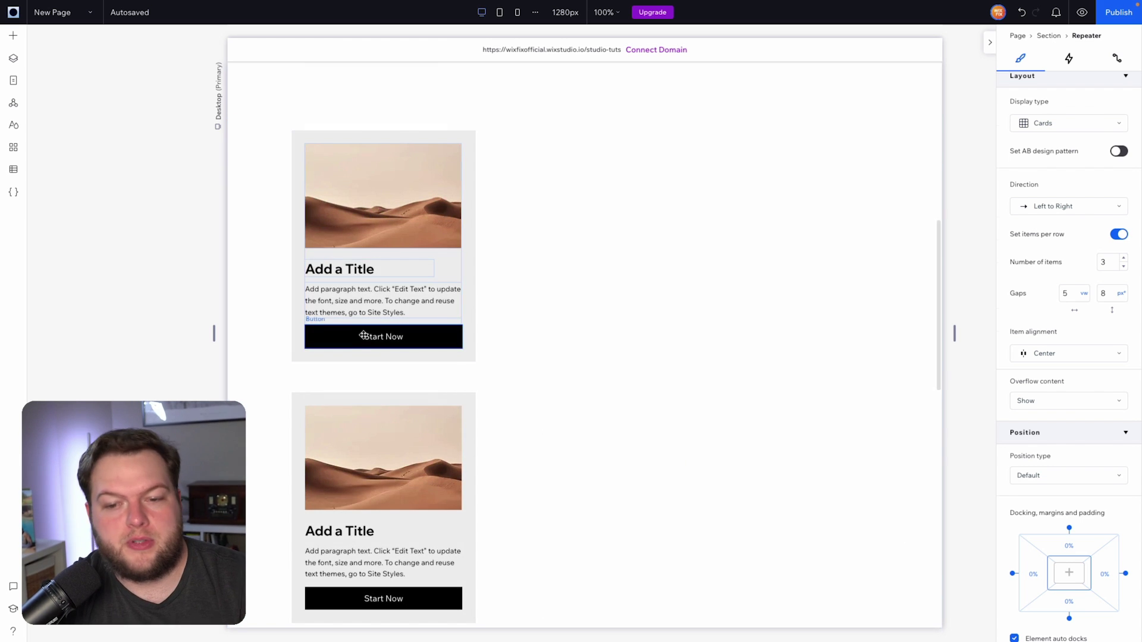
left_click(363, 334)
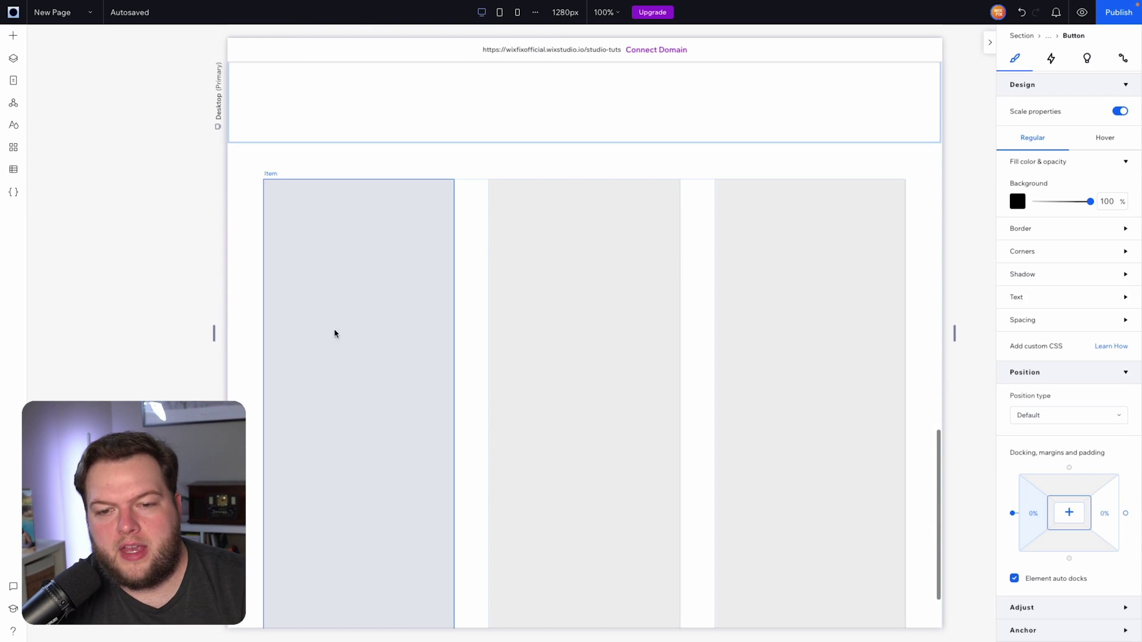
left_click(329, 282)
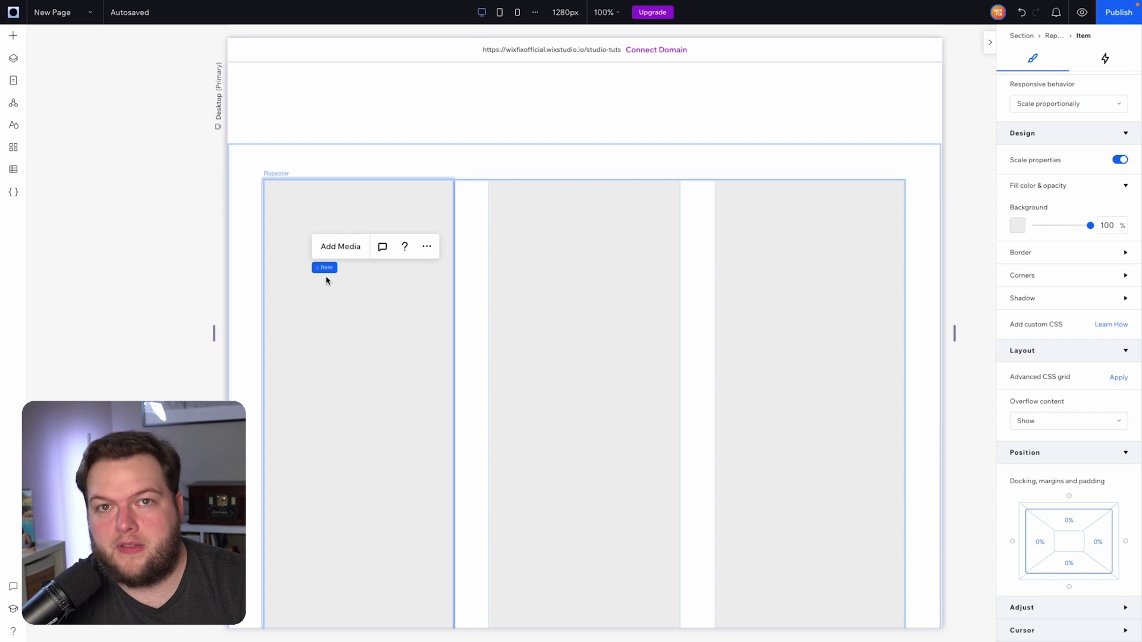